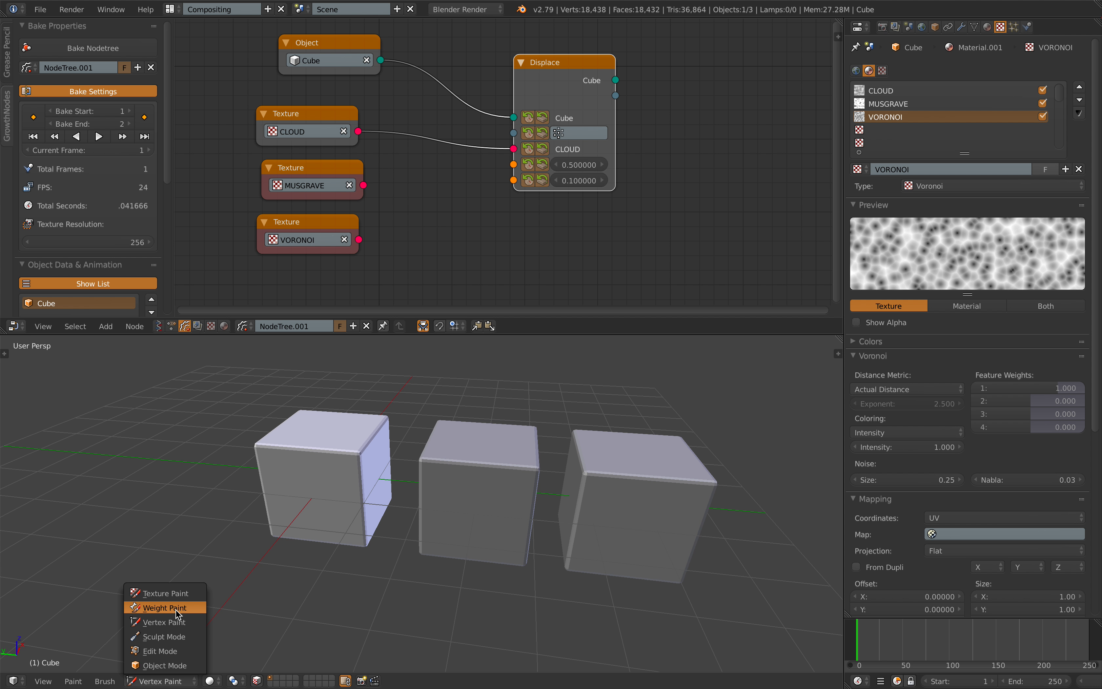
- Switch the first cube to Weight Paint mode and paint full-weight areas on its faces
click(169, 608)
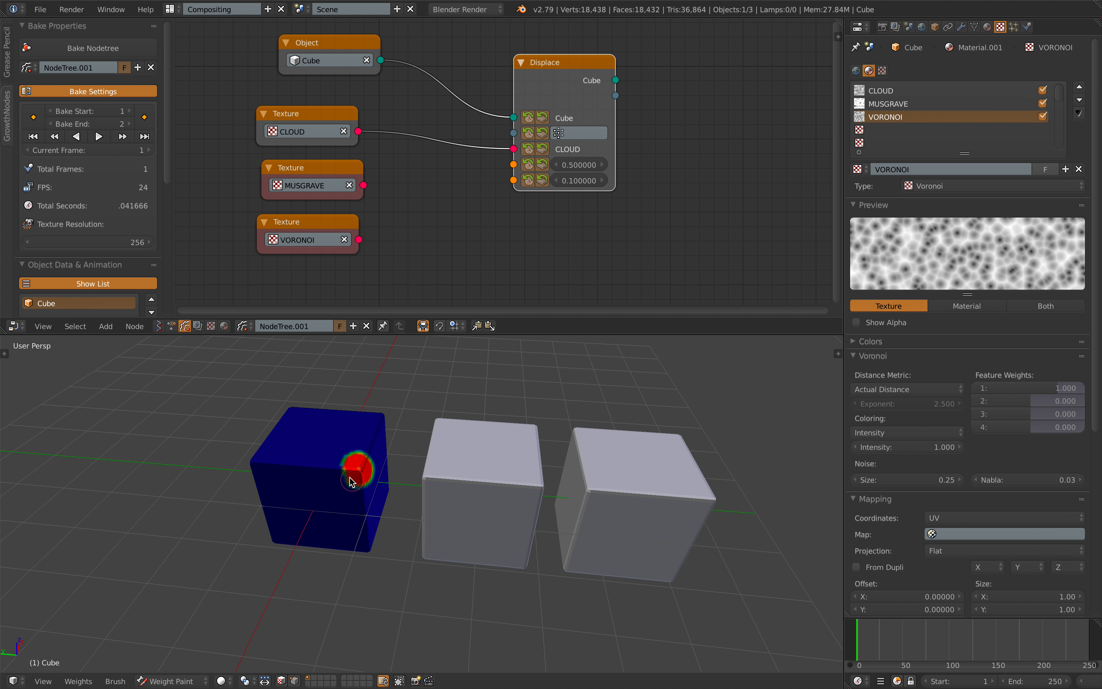
drag(370, 477, 343, 451)
middle_drag(358, 473, 357, 504)
mouse_move(356, 505)
mouse_down()
mouse_move(383, 515)
mouse_move(382, 549)
mouse_up()
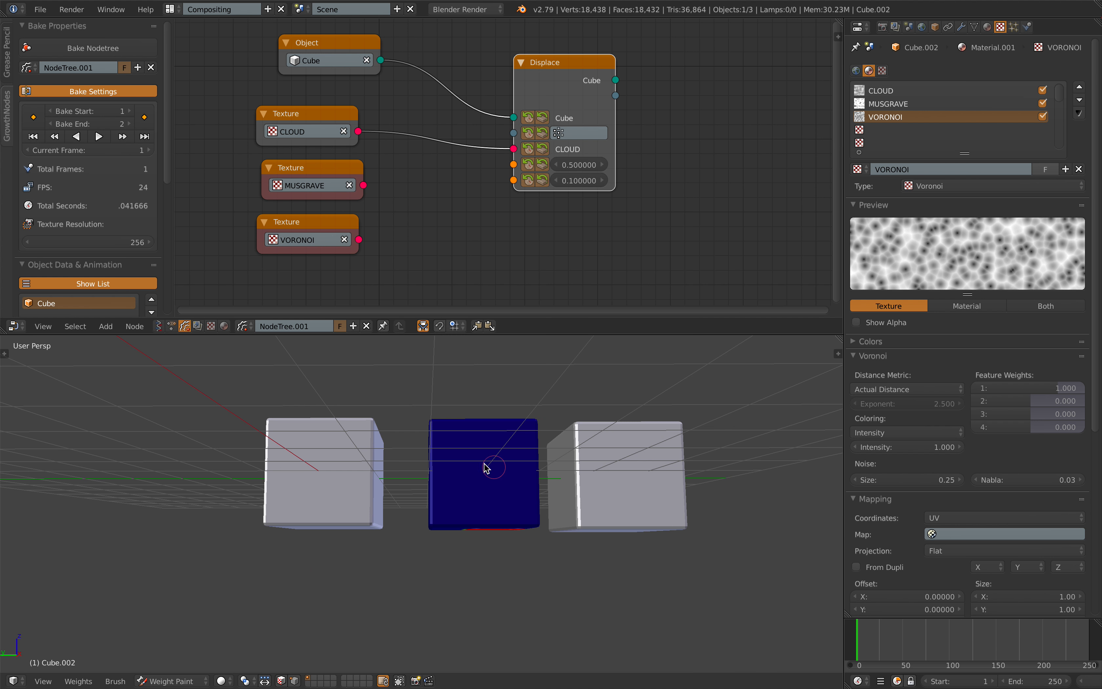
- Paint weight spots on several faces of the middle cube and return to Object Mode
drag(484, 462, 503, 464)
mouse_move(500, 553)
middle_down()
mouse_move(444, 546)
mouse_move(534, 583)
mouse_move(452, 534)
mouse_move(439, 458)
middle_up()
drag(438, 458, 440, 465)
middle_drag(529, 502, 473, 528)
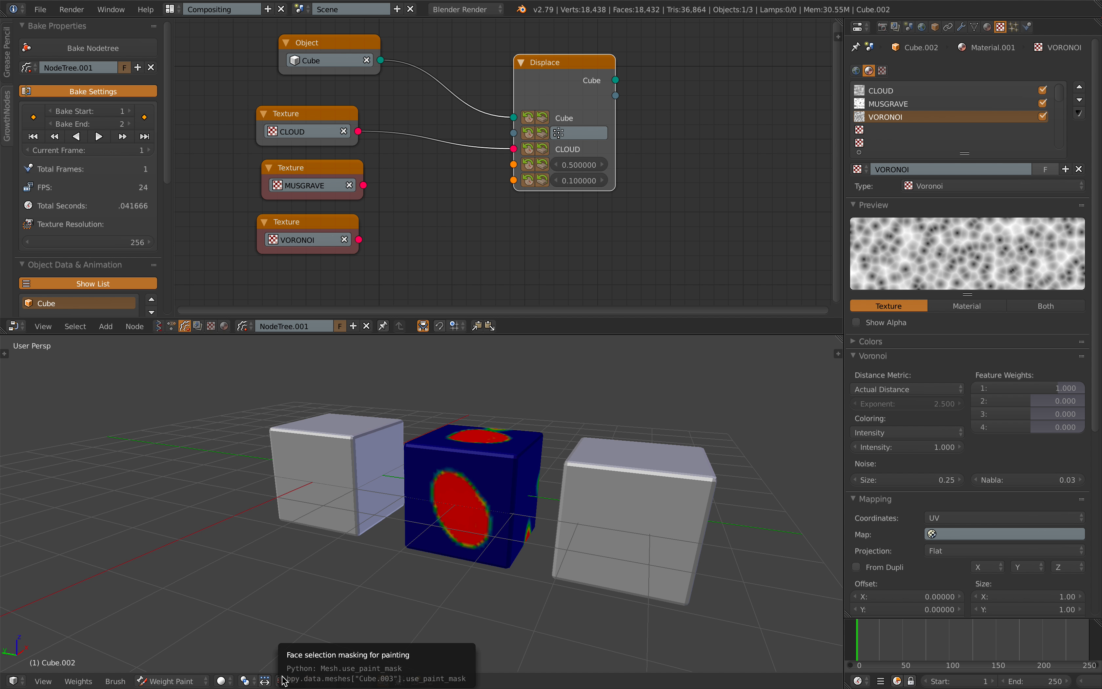
click(153, 680)
click(174, 665)
middle_drag(531, 478, 498, 514)
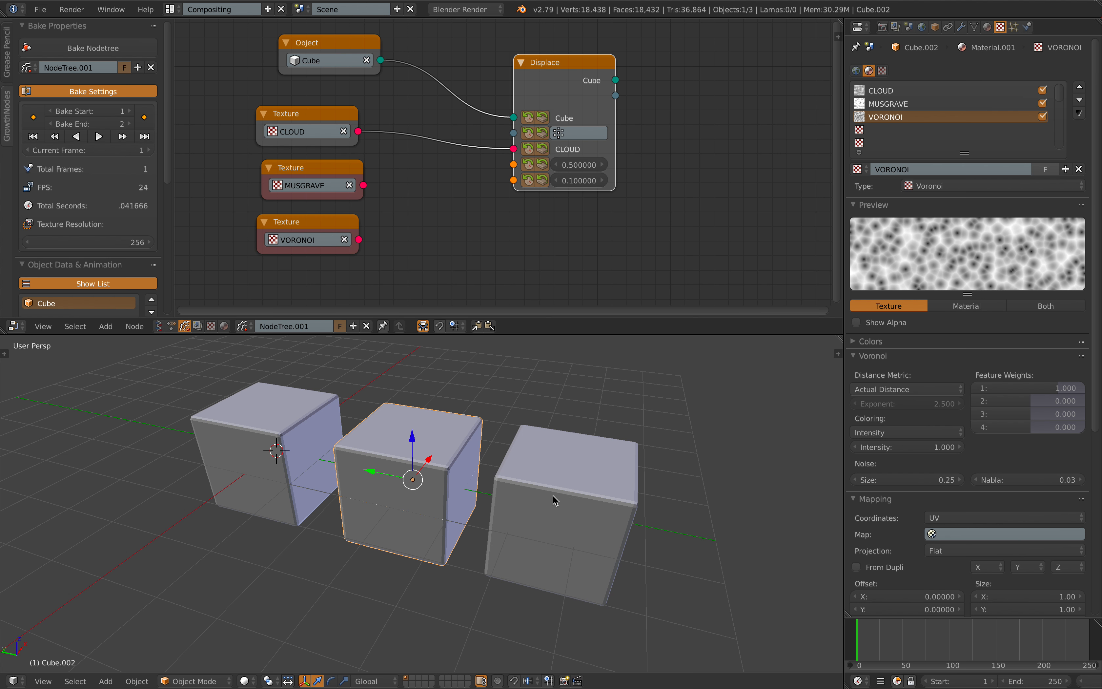
- Weight-paint a letter B and other free strokes on the faces of the third cube, then return to Object Mode
right_click(554, 496)
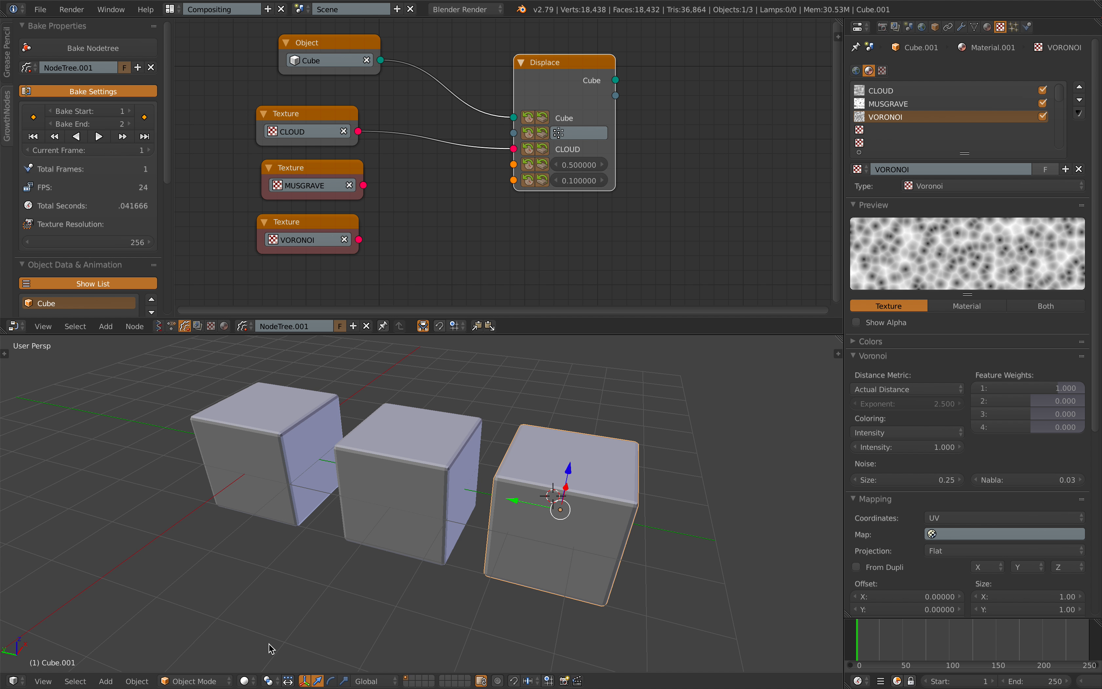
click(194, 681)
click(182, 610)
mouse_move(575, 540)
middle_down()
mouse_move(579, 502)
mouse_move(584, 518)
mouse_move(524, 485)
middle_up()
mouse_move(527, 478)
mouse_down()
mouse_move(529, 552)
mouse_move(583, 524)
mouse_move(576, 492)
mouse_move(526, 470)
mouse_up()
mouse_move(526, 469)
middle_down()
mouse_move(562, 433)
mouse_move(561, 443)
mouse_move(444, 477)
mouse_move(625, 539)
mouse_move(634, 477)
mouse_move(682, 483)
mouse_move(708, 503)
mouse_move(682, 509)
mouse_move(746, 501)
middle_up()
mouse_move(374, 470)
mouse_down()
mouse_move(340, 456)
mouse_move(386, 511)
mouse_move(314, 517)
mouse_up()
mouse_move(315, 517)
middle_down()
mouse_move(441, 530)
mouse_move(529, 493)
middle_up()
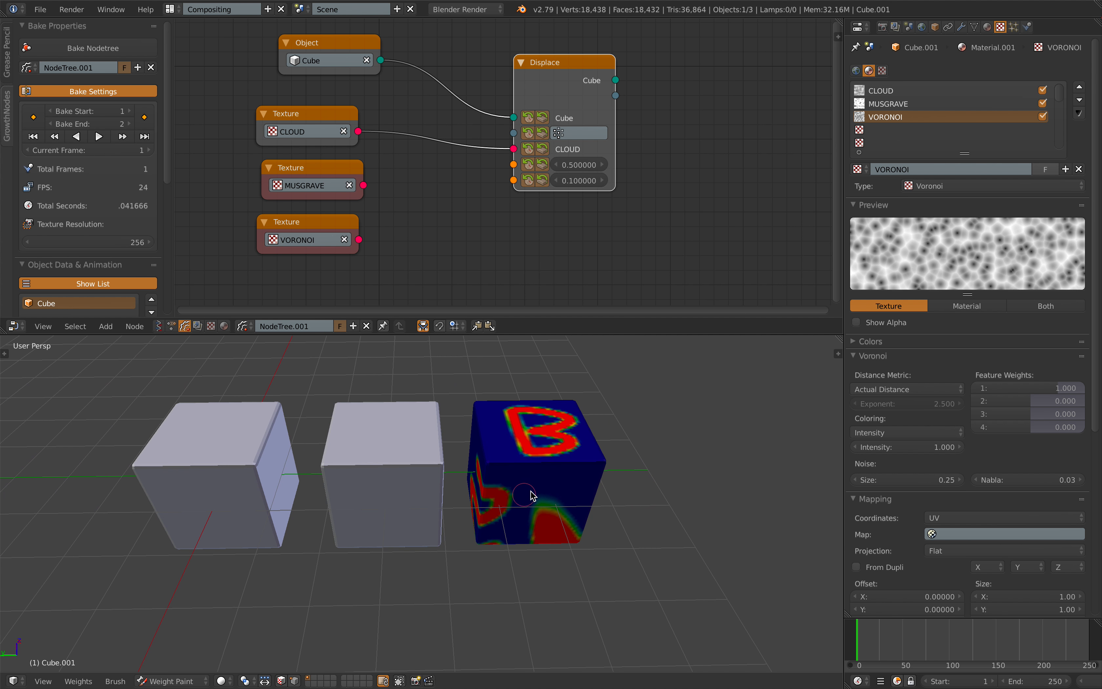
drag(548, 470, 581, 489)
click(167, 672)
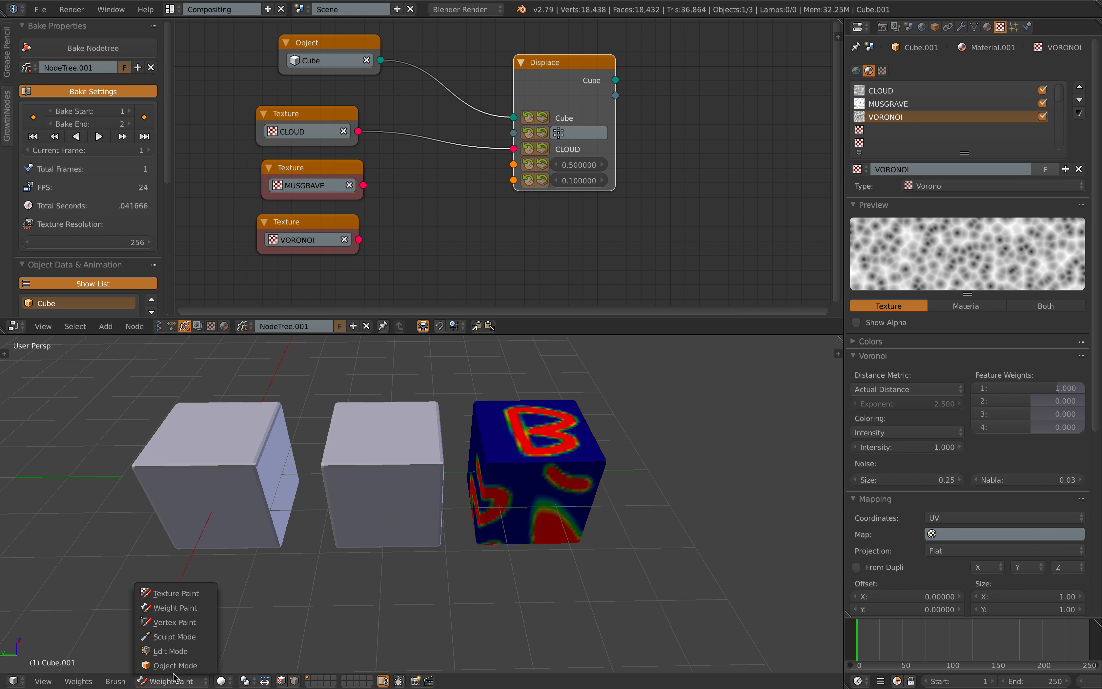
click(171, 667)
middle_drag(455, 496, 530, 487)
- Save the scene over its existing blend file
scroll(480, 170, down, 7)
scroll(476, 196, up, 2)
middle_drag(473, 193, 448, 179)
key(ctrl+s)
click(448, 179)
- Duplicate the connected Object, CLOUD Texture and Displace nodes twice, placing one copy beside the original and one below
drag(508, 89, 473, 88)
click(364, 70)
shift+click(487, 85)
key(shift+d)
click(702, 88)
middle_drag(665, 85, 529, 87)
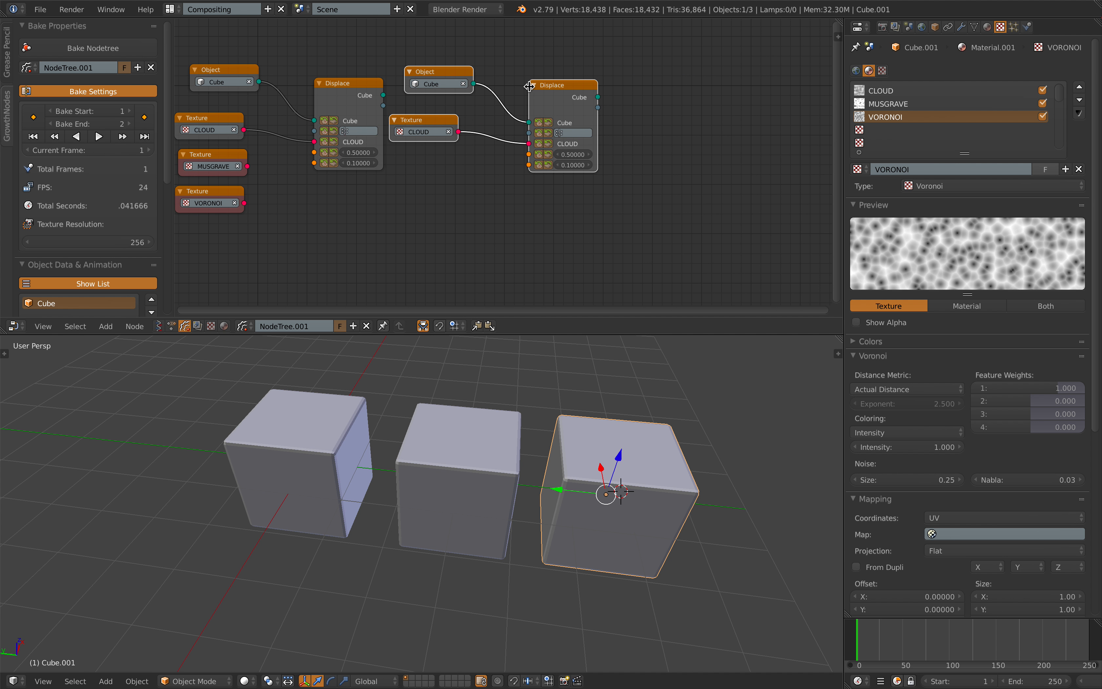
key(shift+d)
click(505, 200)
middle_drag(424, 174, 492, 160)
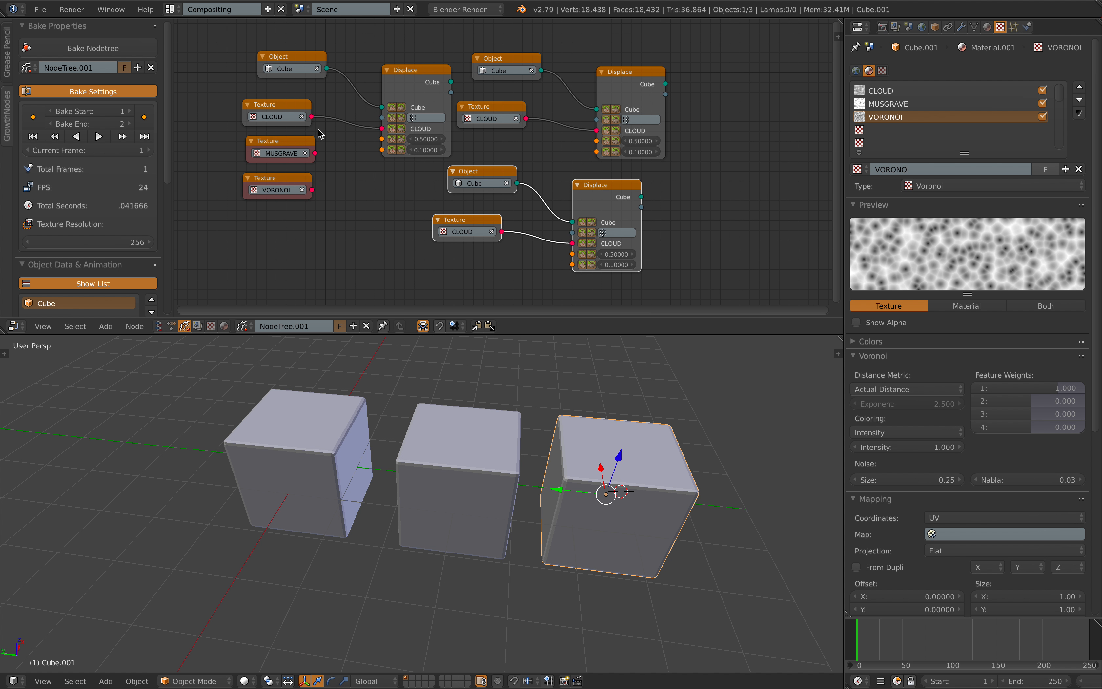
- Assign MUSGRAVE to the first duplicated Texture node and VORONOI to the second
click(476, 119)
click(484, 142)
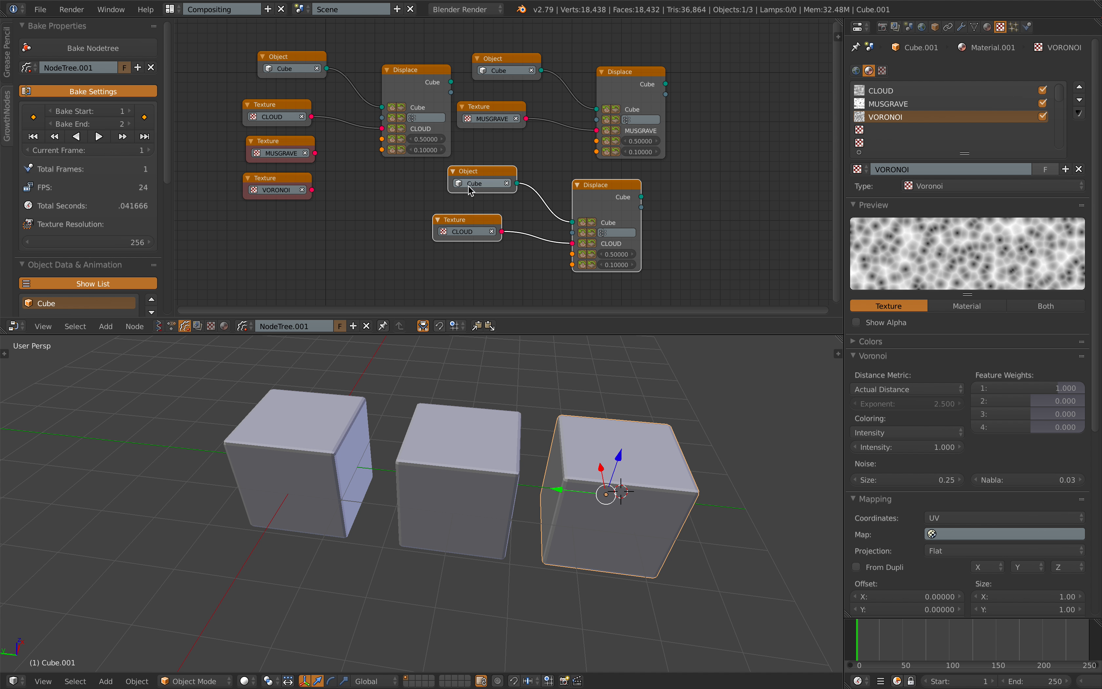
click(469, 231)
click(469, 267)
- Delete the unconnected MUSGRAVE and VORONOI Texture nodes
click(290, 140)
key(x)
click(289, 179)
key(x)
middle_drag(460, 67, 465, 80)
scroll(464, 80, up, 1)
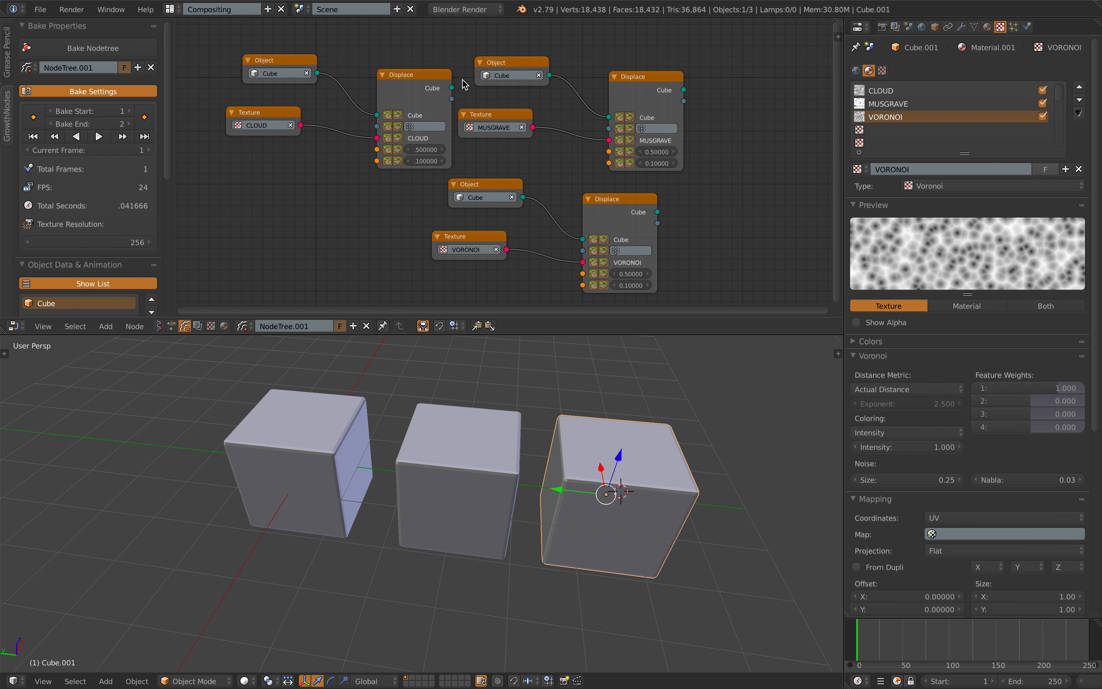
- Reposition the CLOUD, MUSGRAVE and VORONOI Texture nodes next to their Displace nodes
drag(268, 115, 248, 124)
drag(480, 117, 495, 115)
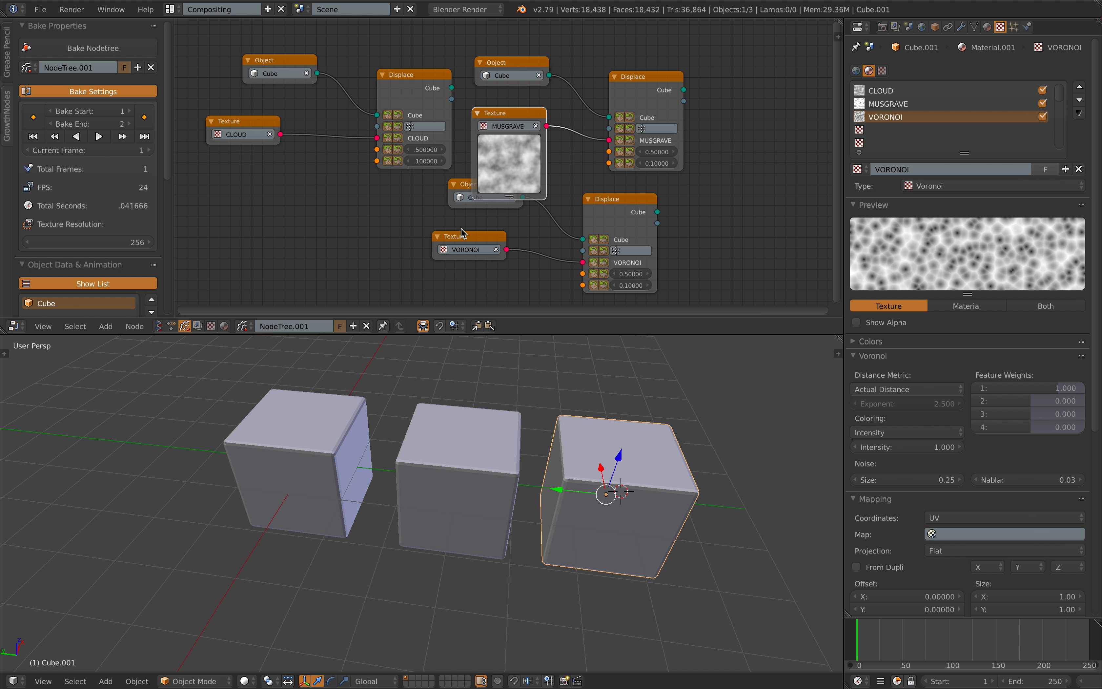
drag(462, 232, 463, 238)
- Set the Object node of the MUSGRAVE chain to Cube.001 and that of the VORONOI chain to Cube.002
click(510, 75)
click(518, 109)
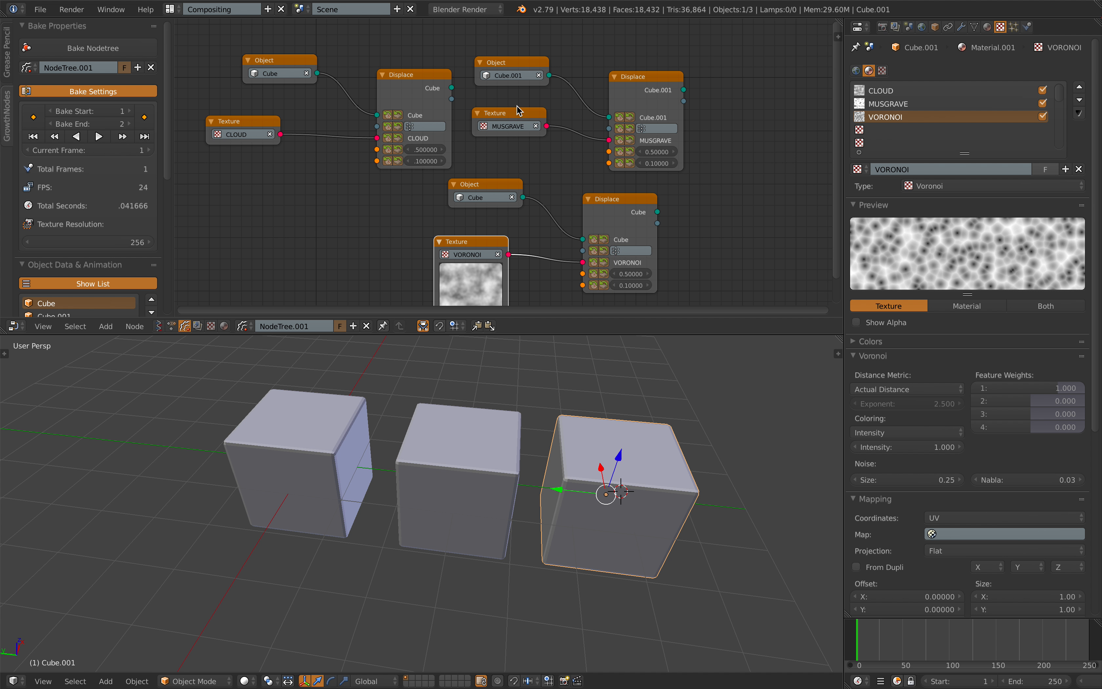
click(486, 197)
click(501, 230)
scroll(389, 185, down, 2)
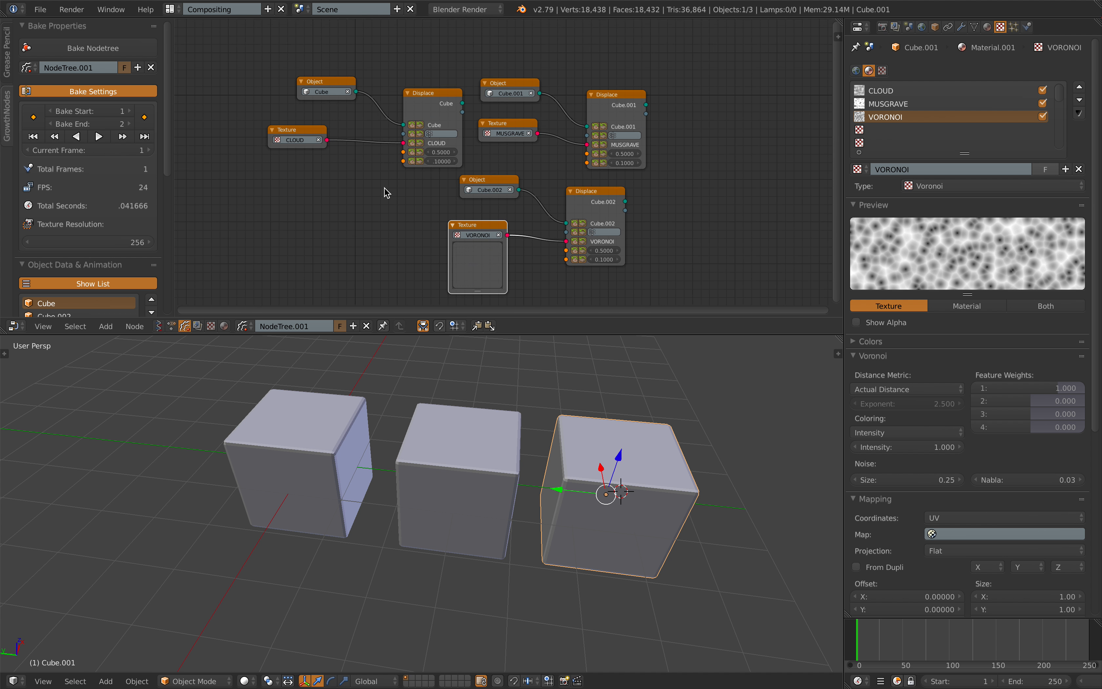
- Deselect all nodes and save over umog_box_vertex_002.blend
key(ctrl+s)
click(367, 172)
click(406, 175)
key(a)
key(a)
key(ctrl+s)
click(411, 172)
- Set the bake end frame to 5 and bake the node tree, saving the file beforehand
middle_drag(318, 149, 335, 159)
drag(105, 128, 132, 128)
key(ctrl+s)
click(281, 175)
click(138, 52)
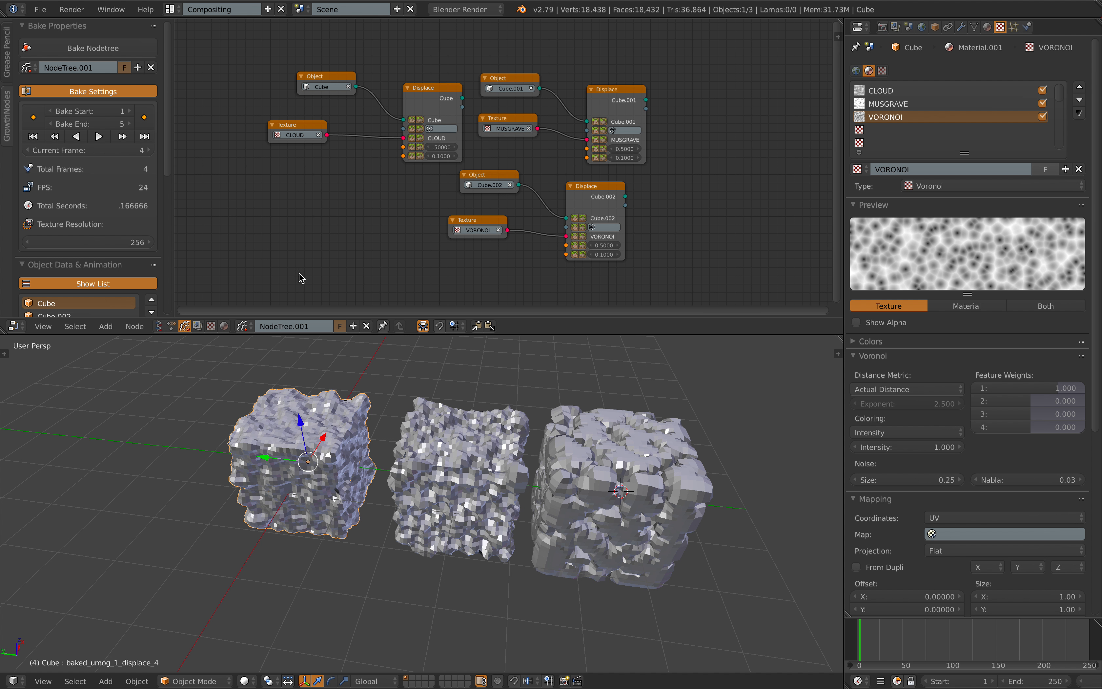
- Move the whole Cube.002 VORONOI node chain underneath the CLOUD node chain
scroll(453, 226, up, 1)
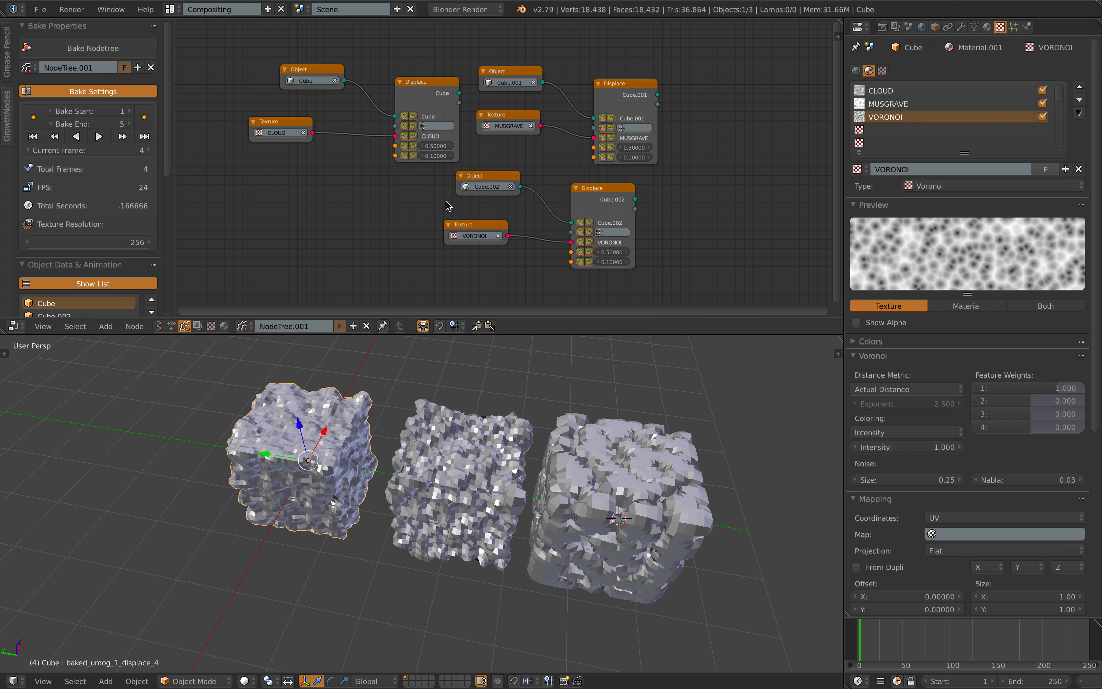
key(b)
drag(427, 177, 649, 265)
key(g)
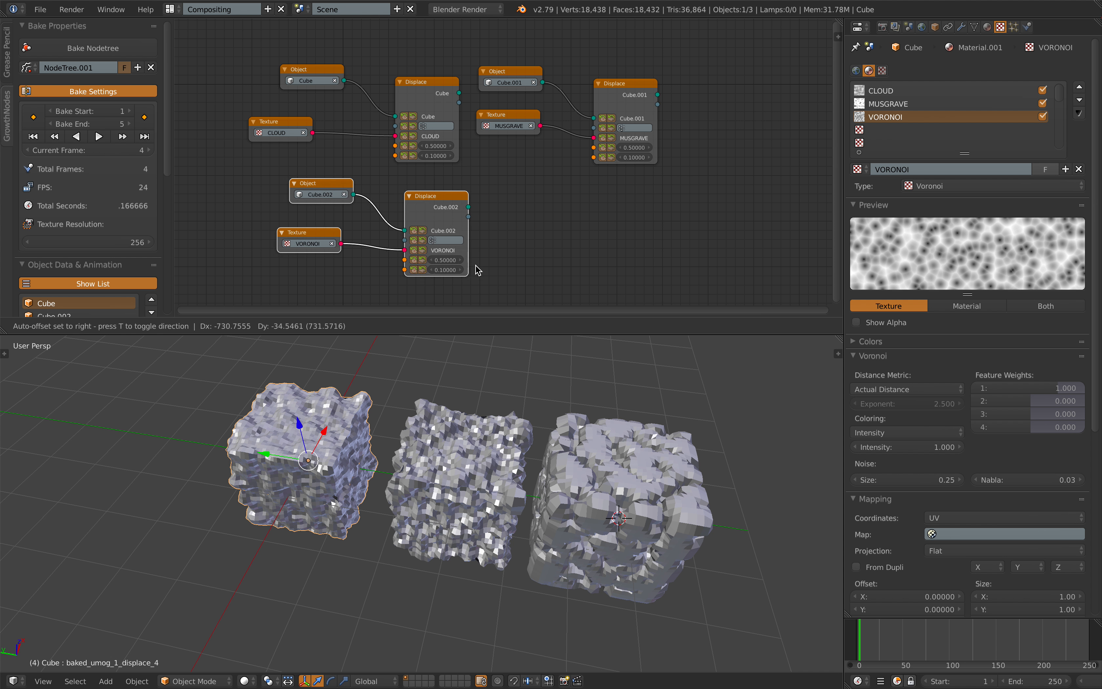
click(469, 259)
key(a)
- Move the Cube.001 MUSGRAVE node chain beneath the VORONOI chain so all three are stacked
middle_drag(542, 239, 565, 223)
key(b)
drag(527, 42, 710, 180)
scroll(704, 183, down, 3)
key(g)
click(535, 69)
key(a)
- Select all three displaced cubes and save the file
middle_drag(530, 410, 498, 434)
shift+right_click(428, 435)
shift+right_click(555, 448)
key(ctrl+s)
click(499, 434)
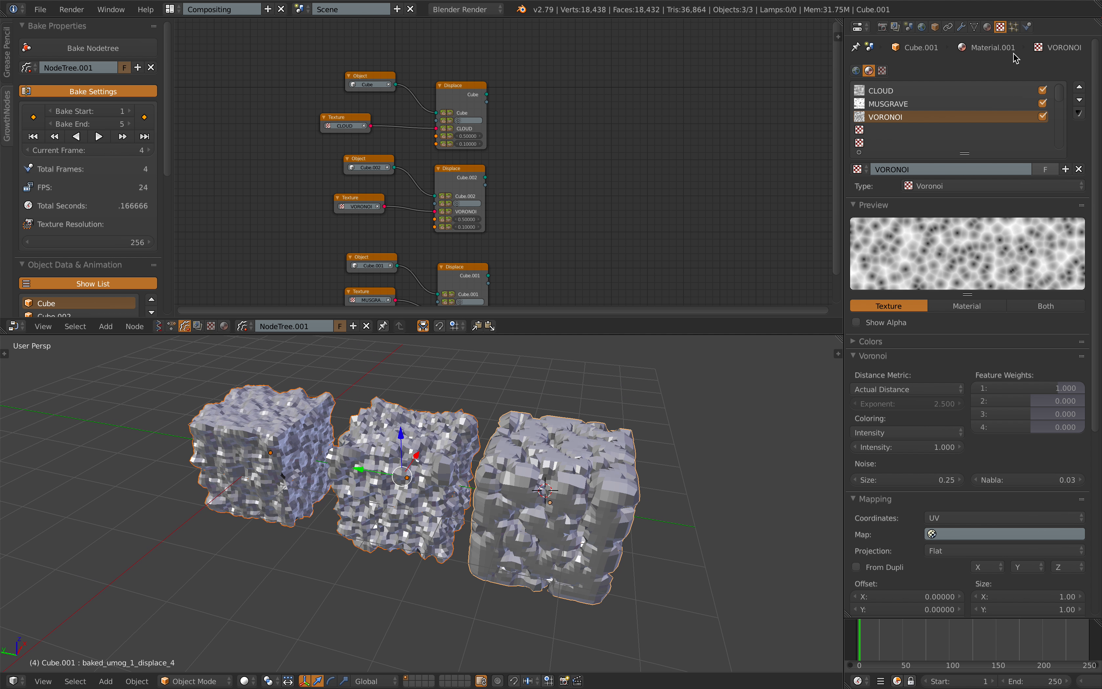
- Turn off Relative for the shape keys of Cube.001, Cube.002 and Cube
click(975, 27)
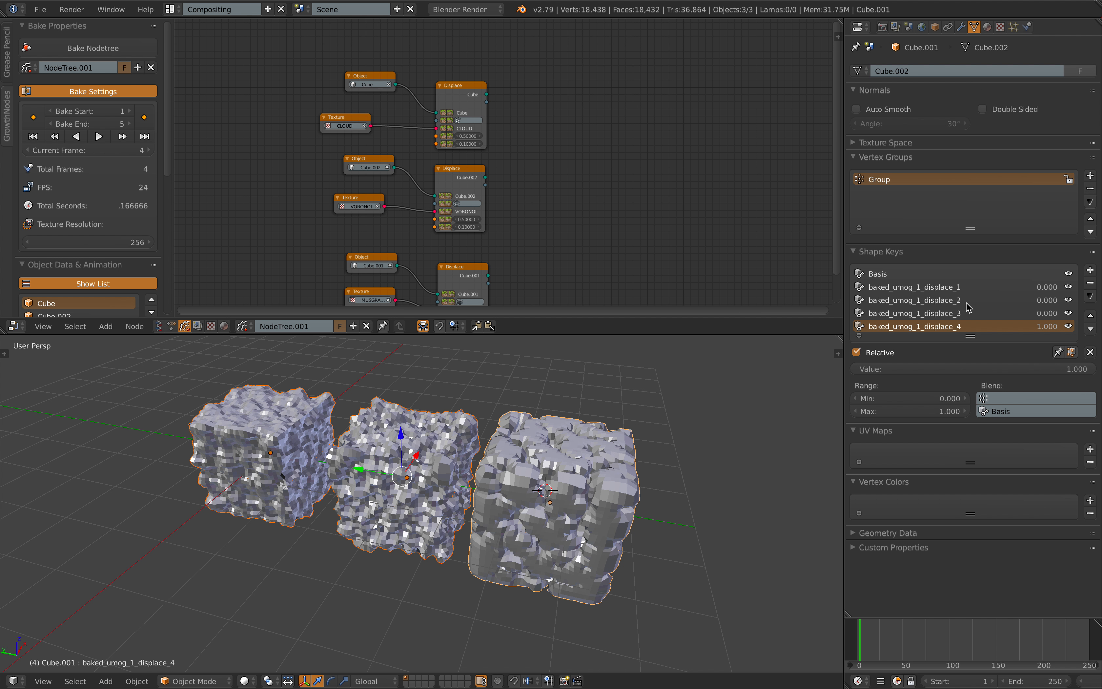
click(857, 353)
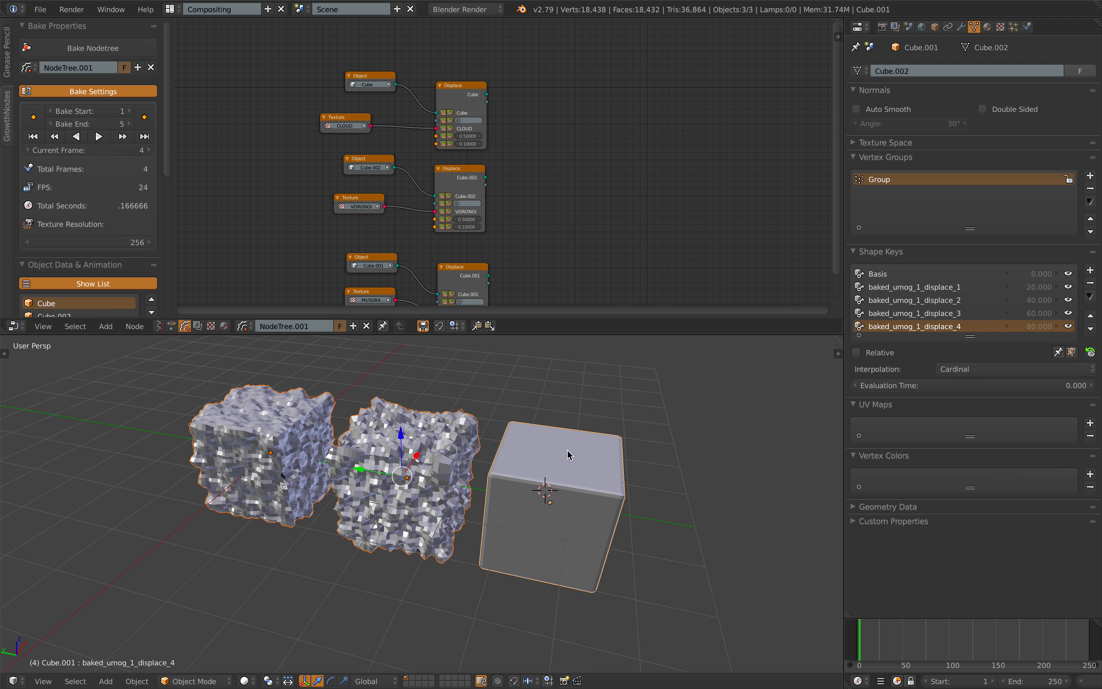
click(856, 353)
click(857, 353)
right_click(454, 438)
click(857, 353)
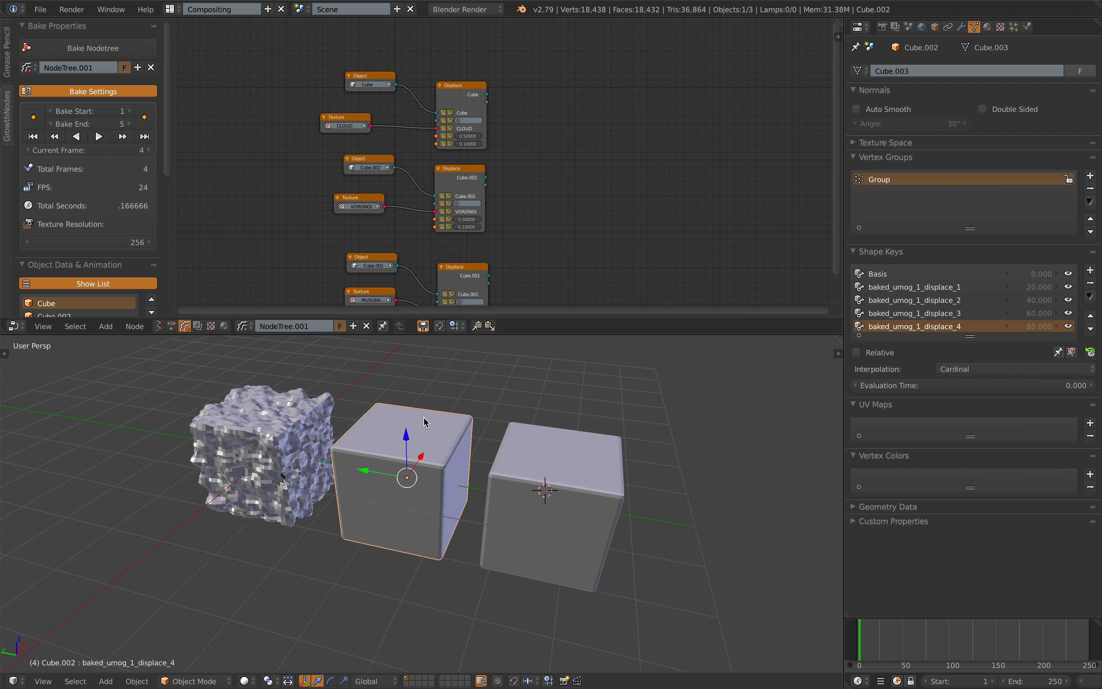
right_click(268, 430)
click(857, 353)
- Select all three cubes with Cube active and set its shape key evaluation time to 178.2
right_click(576, 451)
shift+right_click(421, 450)
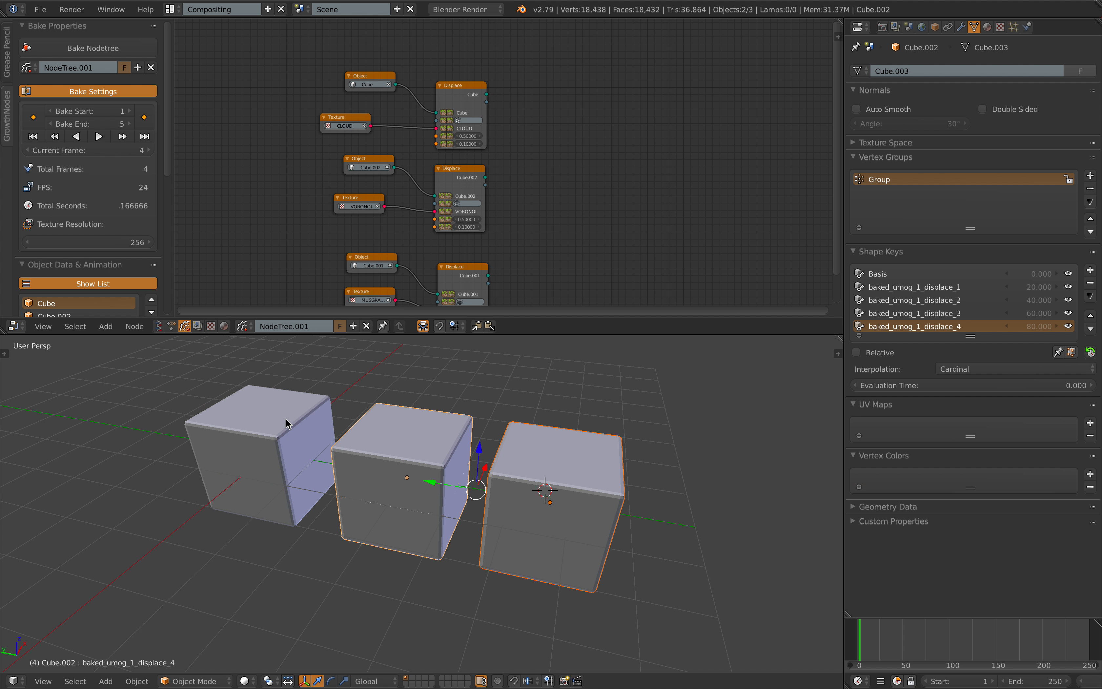
shift+right_click(287, 421)
drag(929, 388, 1027, 389)
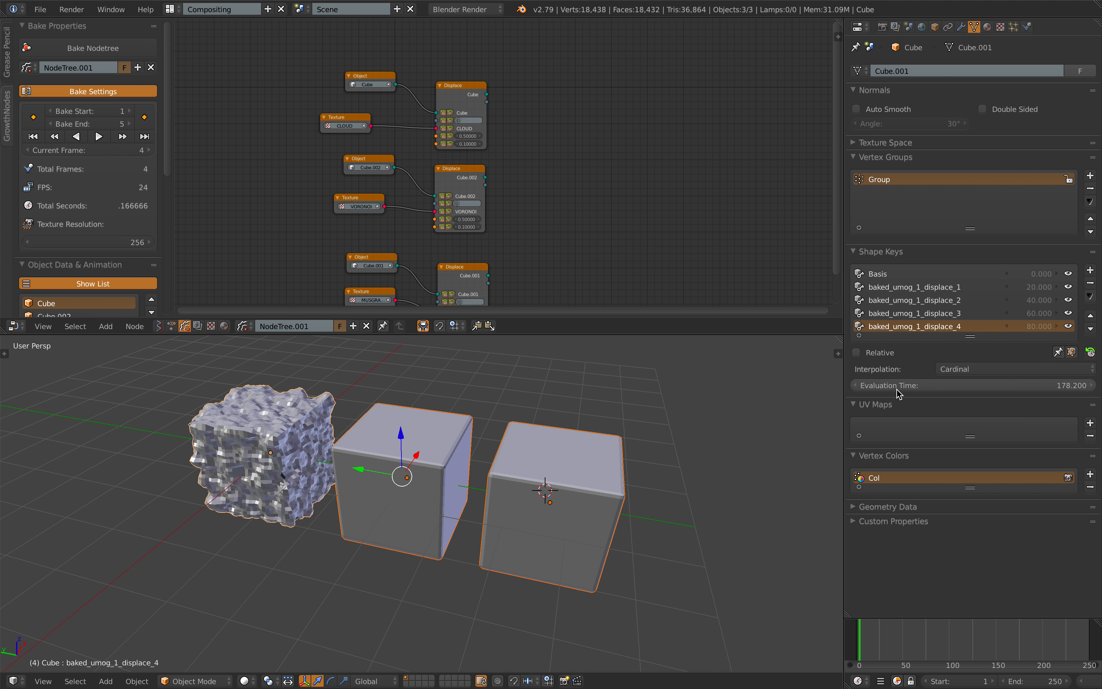
click(922, 385)
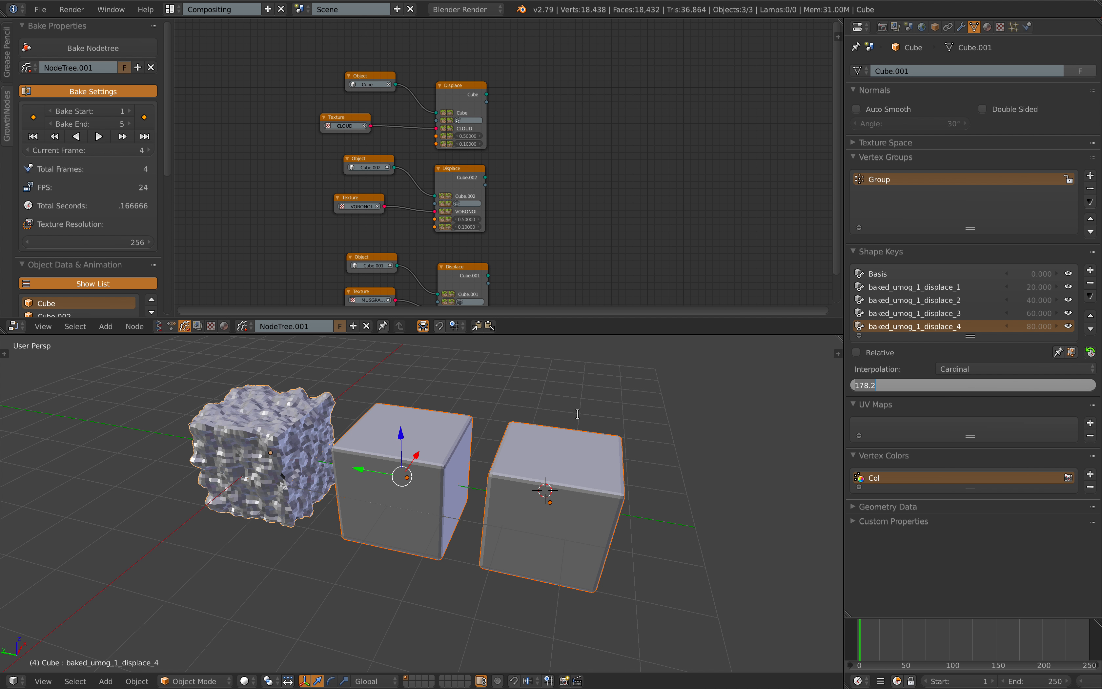
right_click(444, 442)
shift+right_click(532, 459)
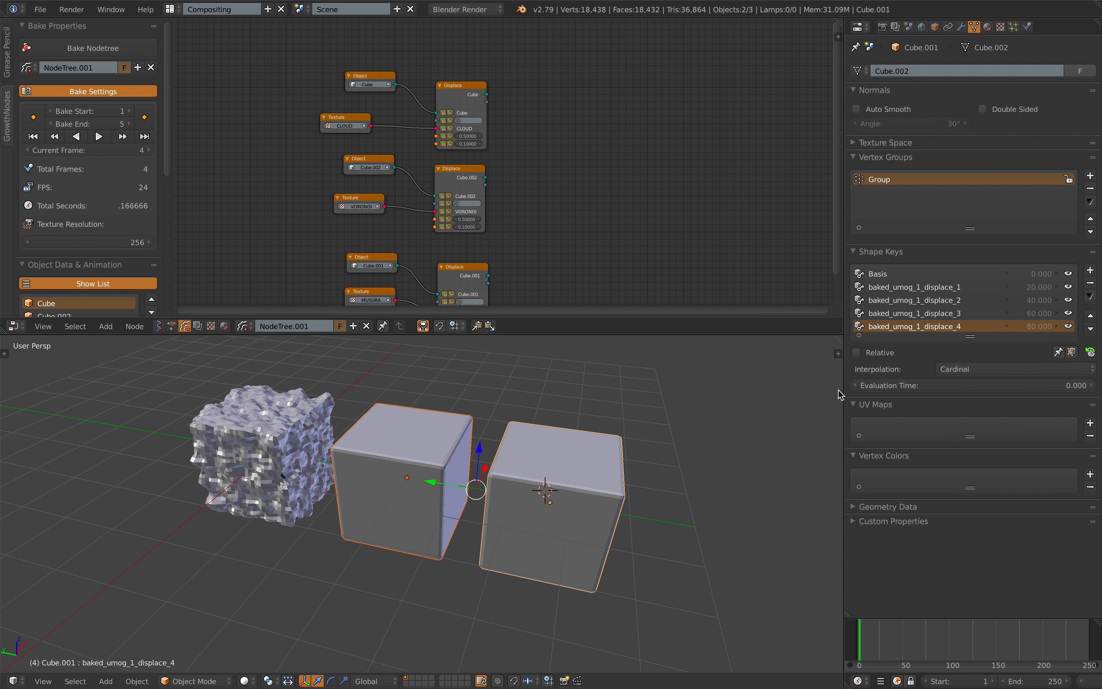
key(n)
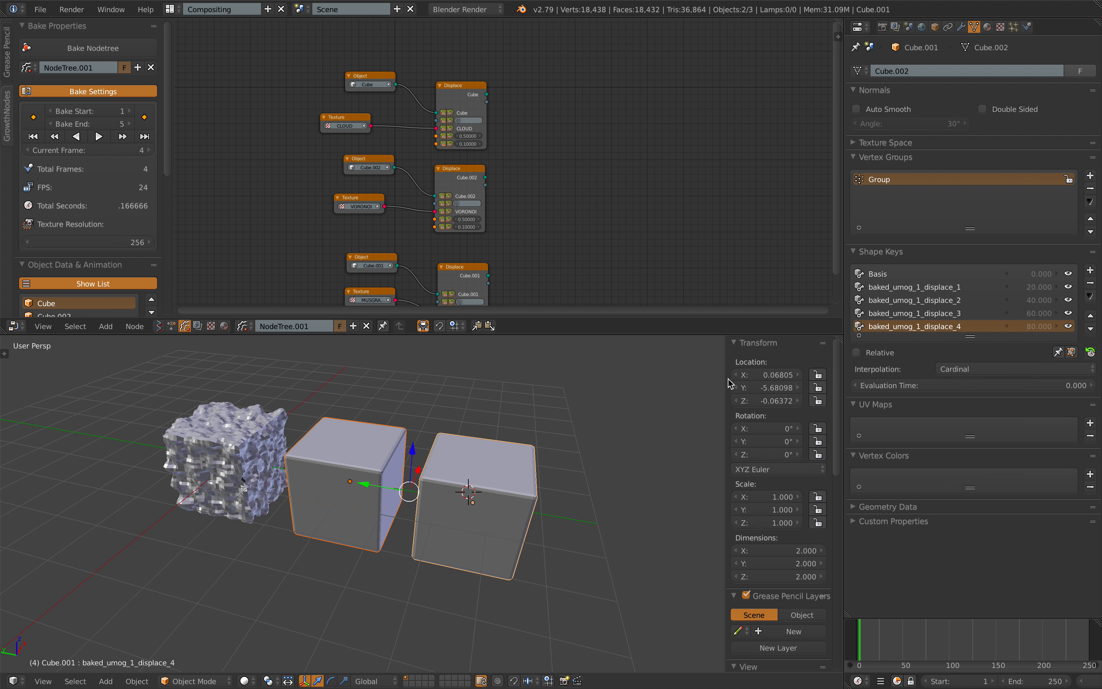
key(n)
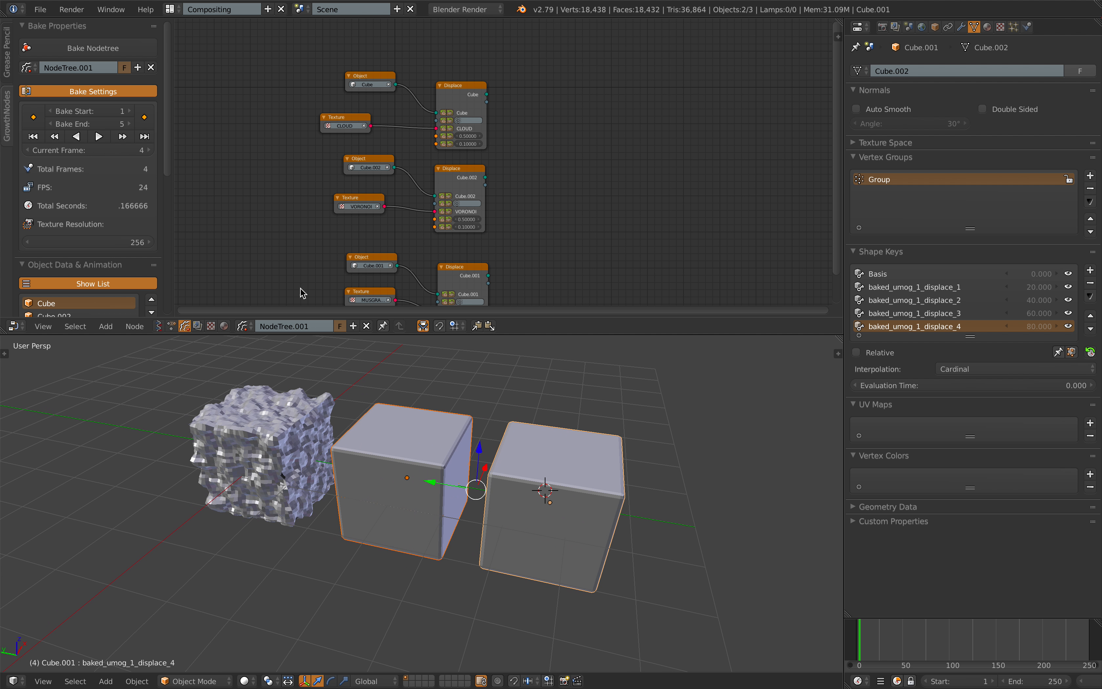
- Set the shape key evaluation time to 73 for Cube.002 and 59.6 for Cube.001
click(393, 432)
drag(894, 385, 952, 386)
right_click(549, 451)
middle_drag(393, 518, 481, 506)
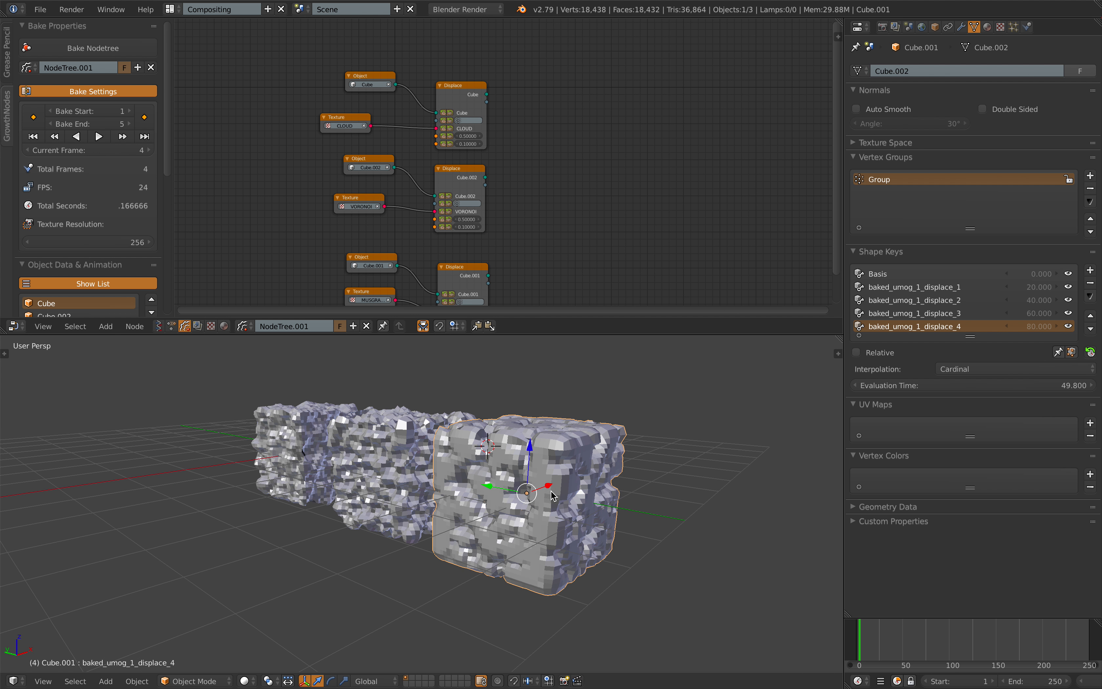
drag(896, 385, 908, 386)
middle_drag(549, 410, 597, 436)
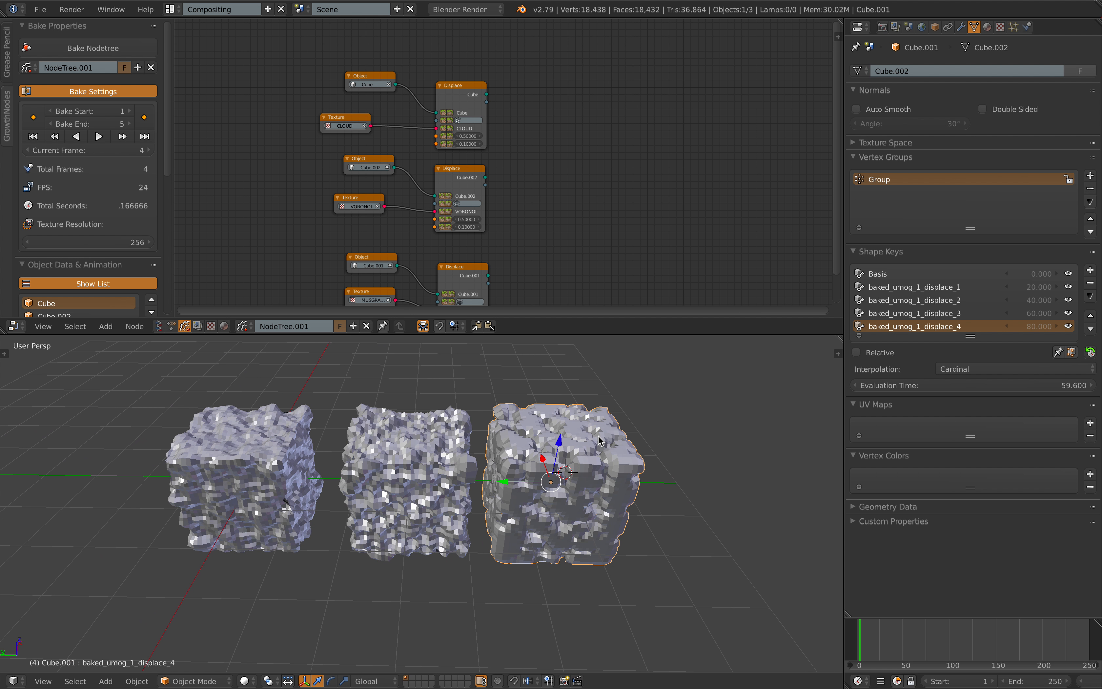
- Select the middle cube and save over umog_box_vertex_002.blend
scroll(598, 437, down, 1)
middle_drag(649, 473, 643, 469)
key(ctrl+s)
click(645, 468)
right_click(412, 456)
right_click(411, 462)
scroll(484, 445, up, 2)
key(ctrl+s)
click(453, 447)
scroll(453, 448, down, 3)
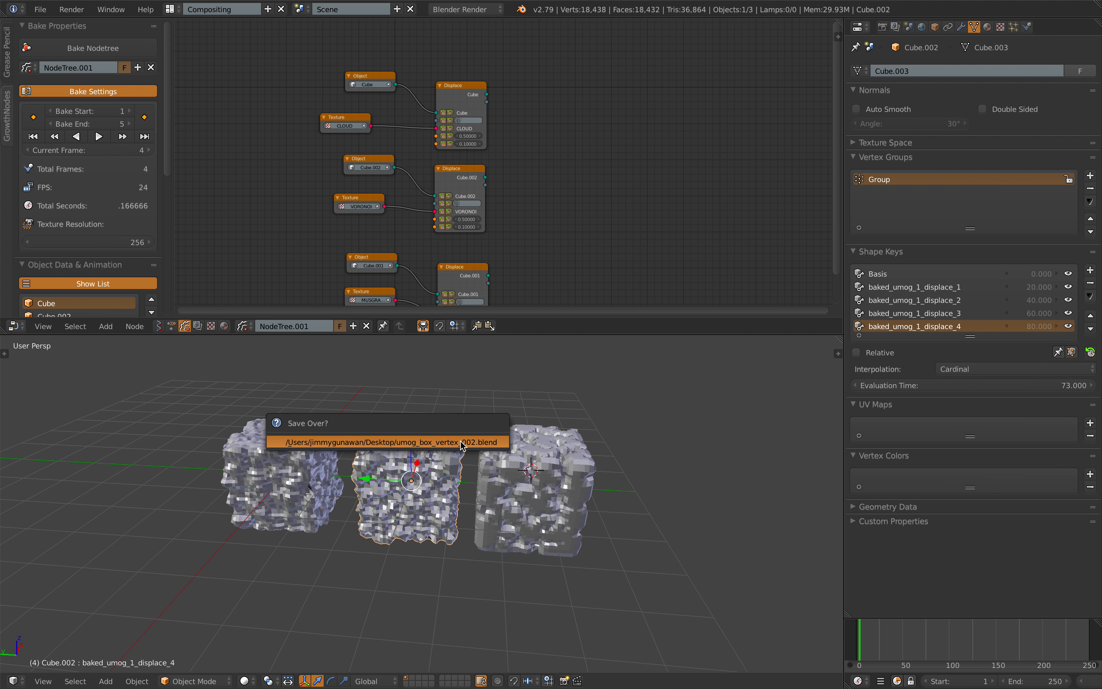
- Open the recent file umog_box_vertex_001.blend and try moving its cube
click(40, 9)
mouse_move(75, 51)
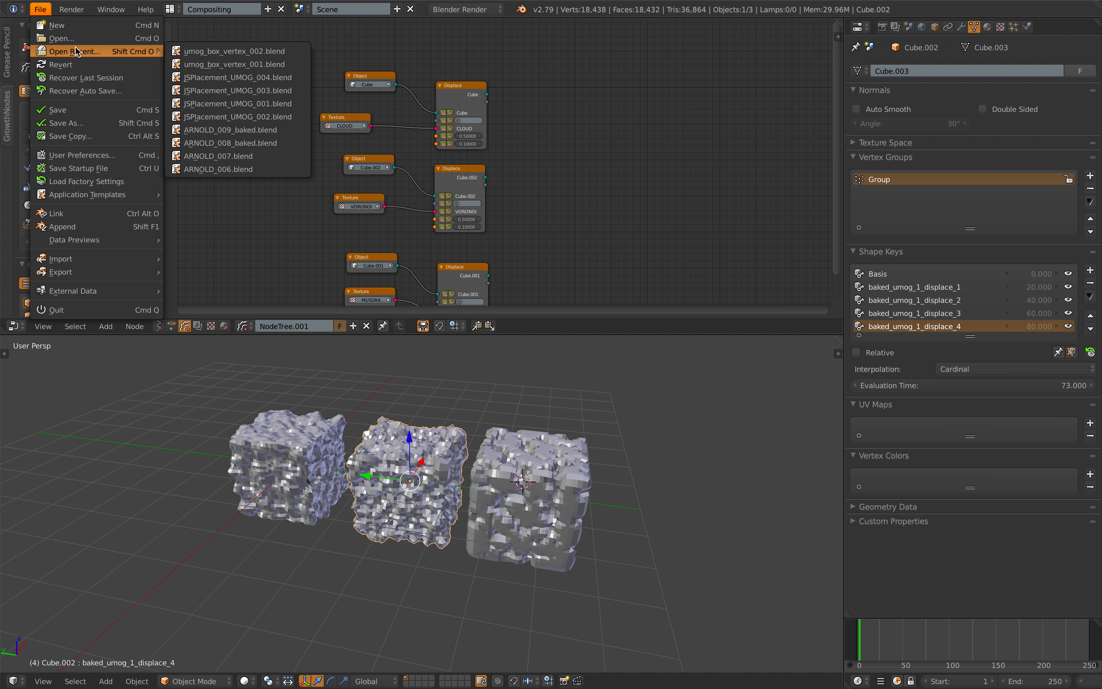
click(177, 63)
scroll(388, 451, down, 4)
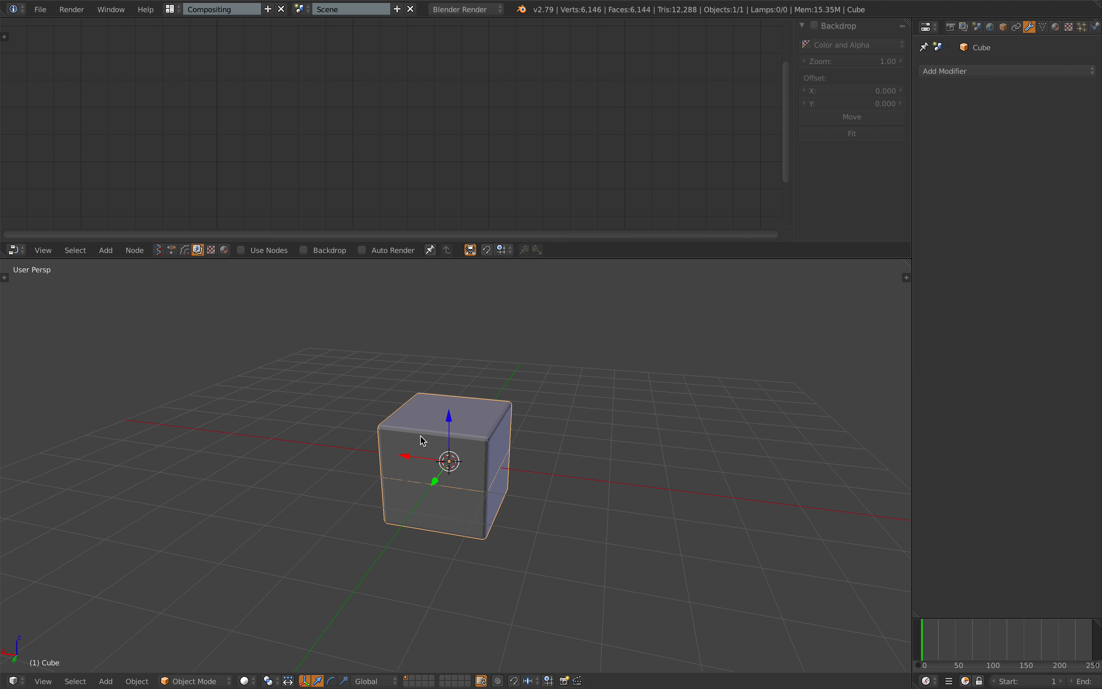
key(g)
key(Escape)
- Reopen the recent file umog_box_vertex_002.blend
click(40, 9)
mouse_move(75, 51)
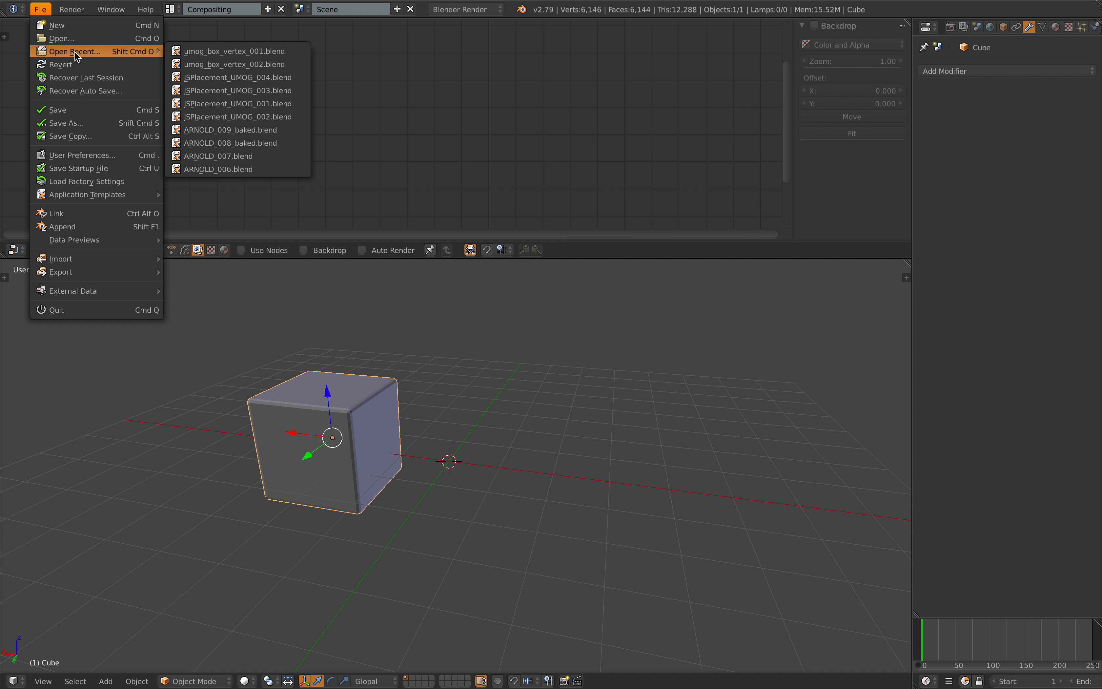
click(199, 64)
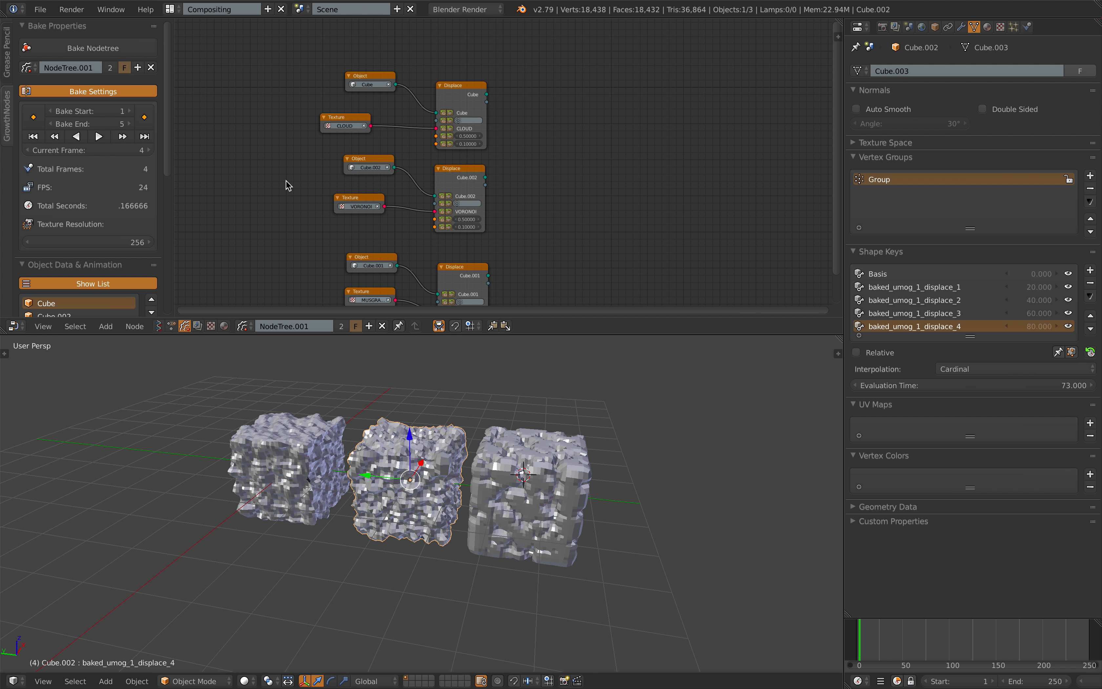
- Copy the cube from umog_box_vertex_001.blend, reopen umog_box_vertex_002.blend and paste it into the scene
click(38, 10)
mouse_move(75, 51)
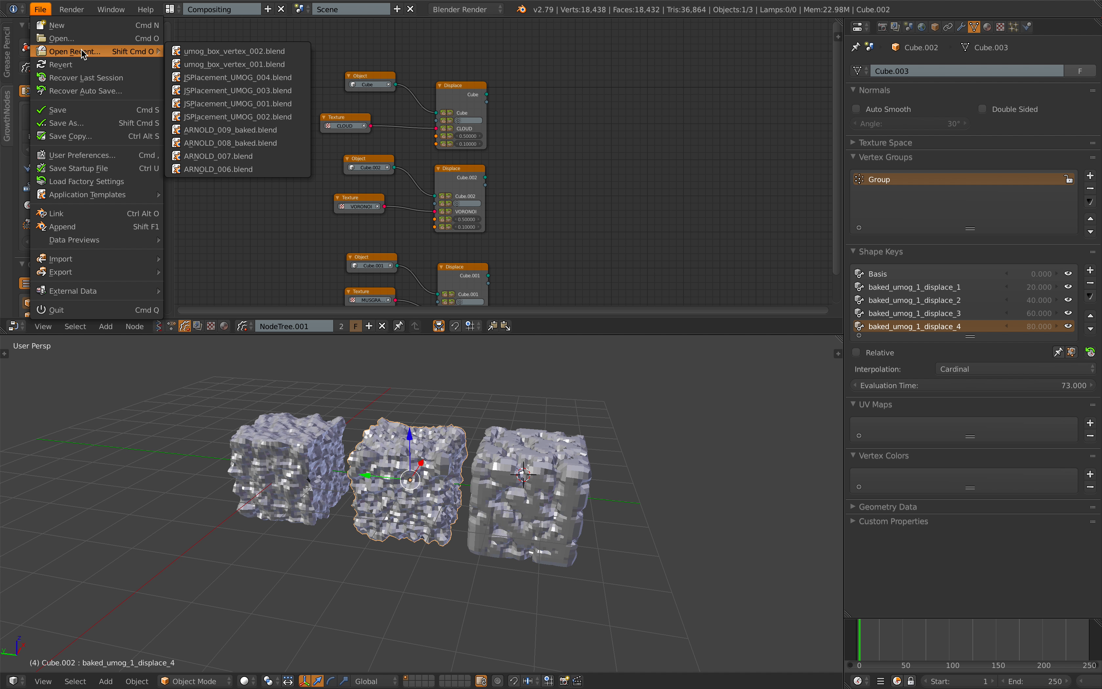
click(200, 64)
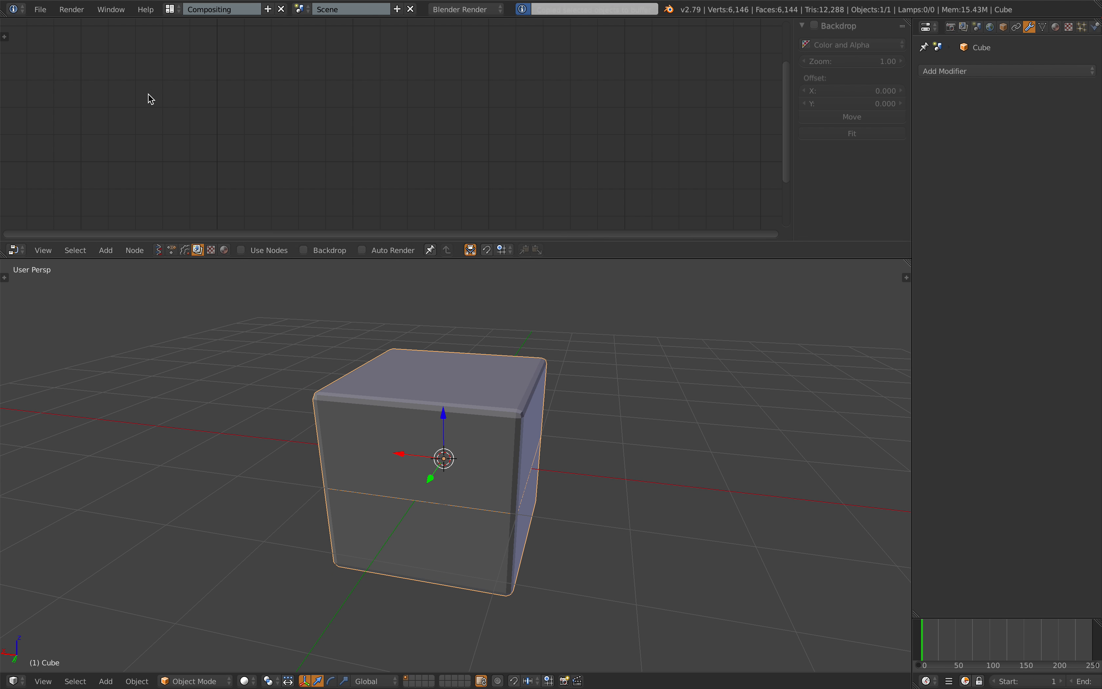
click(40, 10)
mouse_move(76, 51)
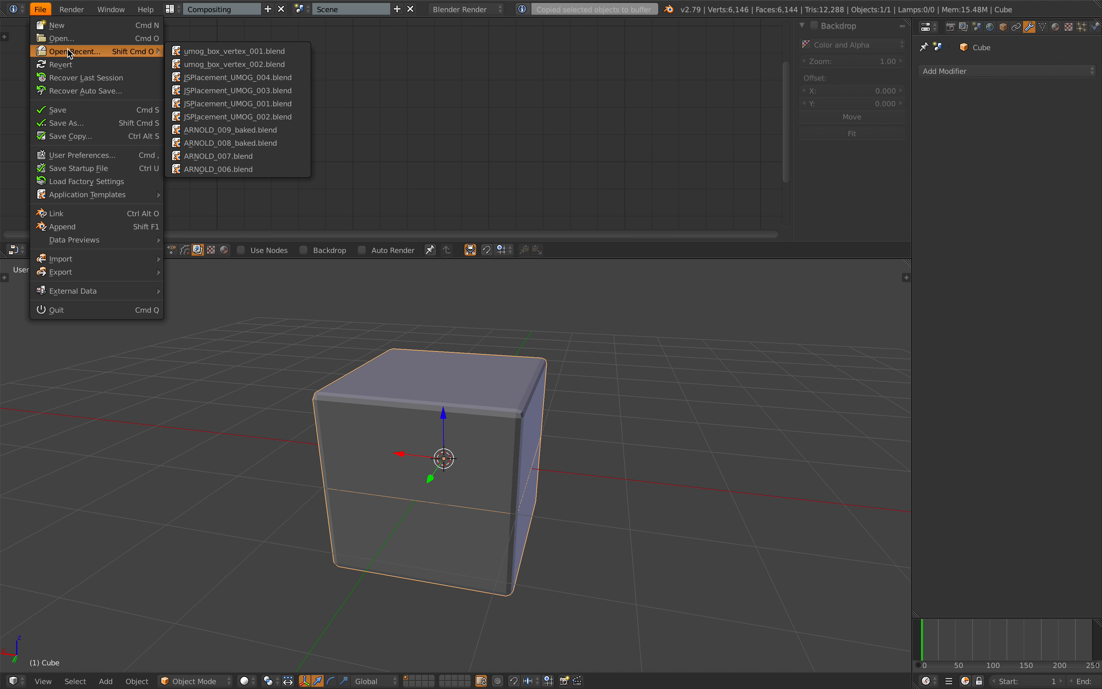
click(199, 64)
key(ctrl+v)
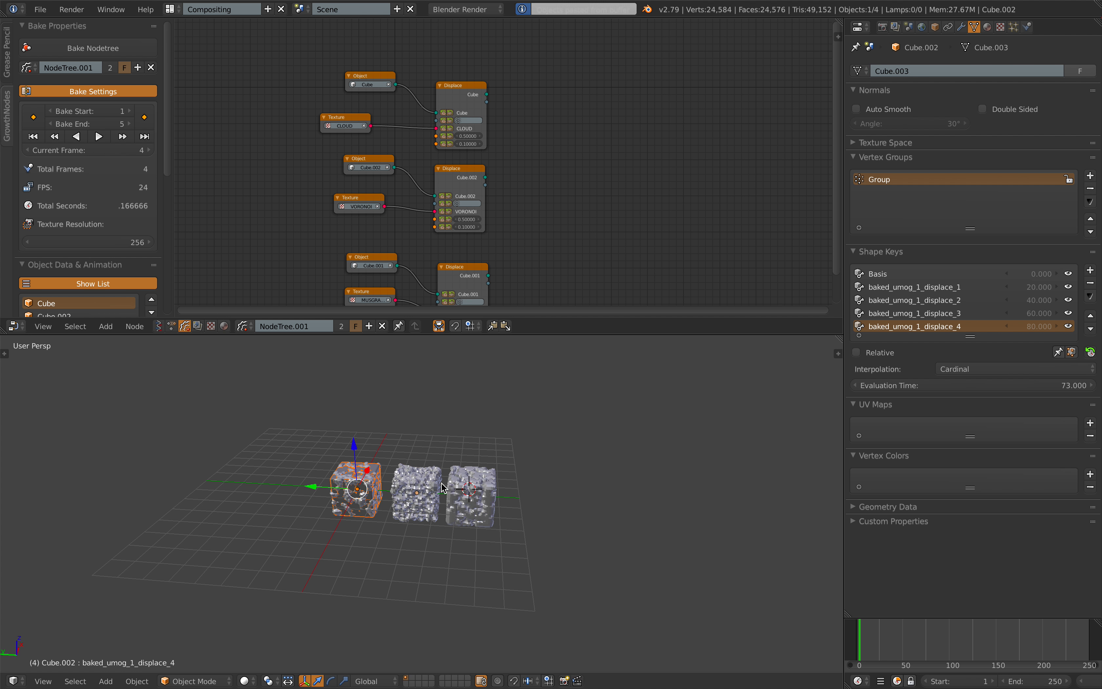
- Move the pasted cube beside the displaced cubes and duplicate it twice to form a row of three
key(g)
click(635, 500)
key(shift+d)
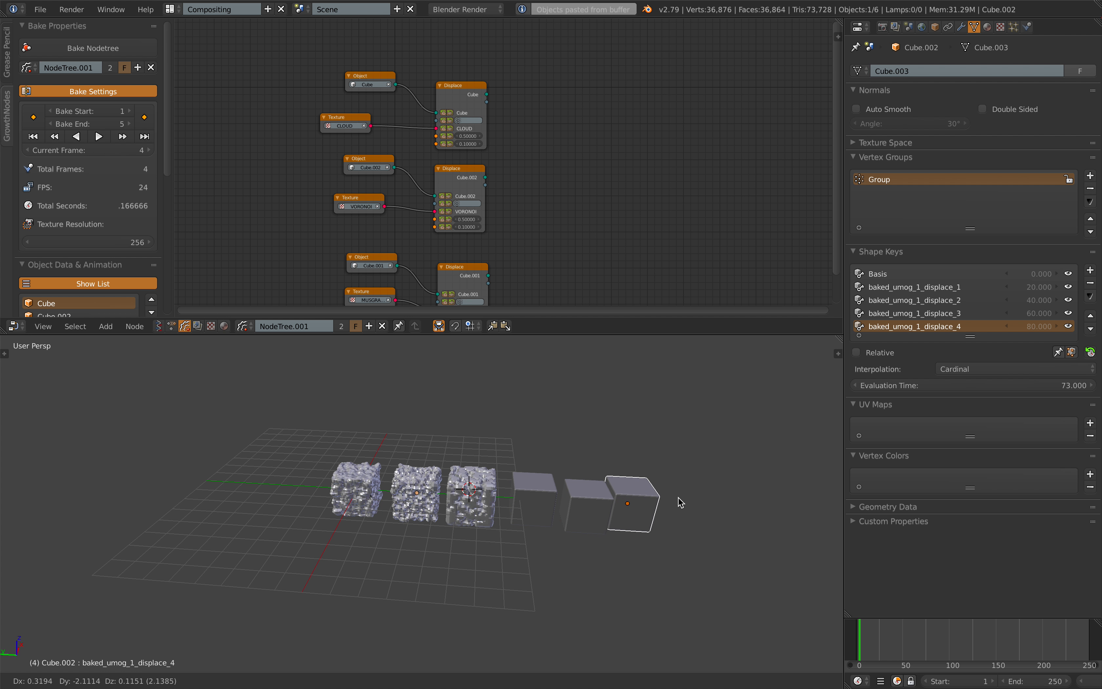
click(675, 498)
shift+middle_drag(664, 491, 558, 493)
scroll(558, 493, up, 2)
- Delete the three plain cubes and save over umog_box_vertex_002.blend
right_click(448, 488)
scroll(464, 237, up, 3)
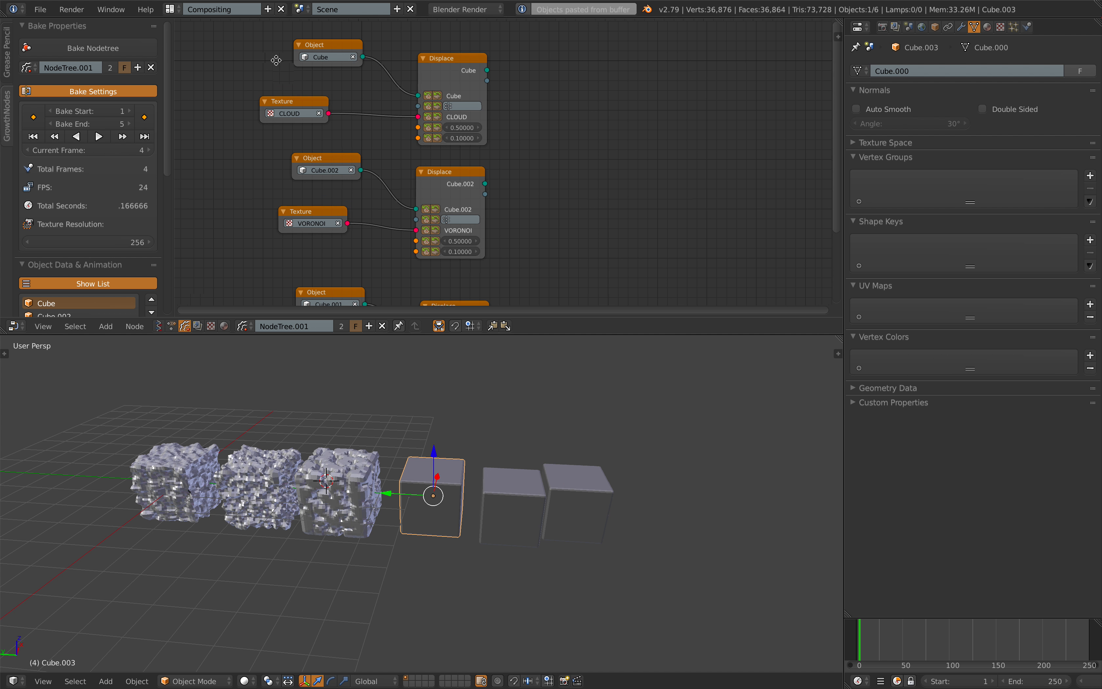
click(305, 54)
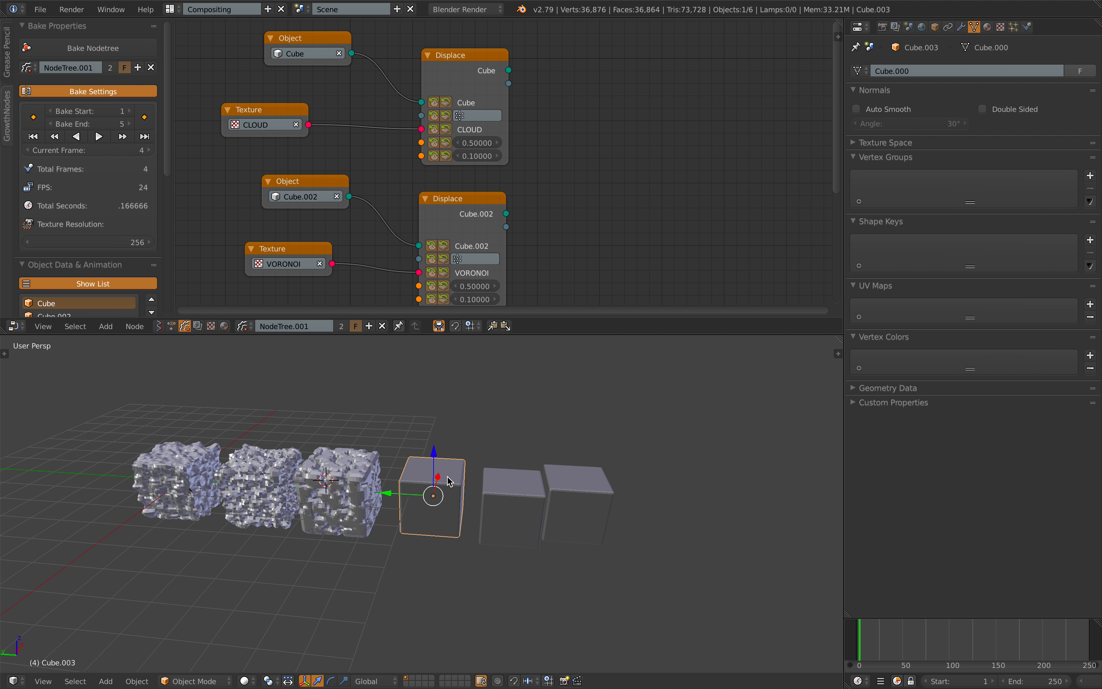
key(x)
right_click(517, 485)
key(x)
right_click(552, 487)
key(x)
shift+middle_drag(375, 443, 532, 454)
key(super+s)
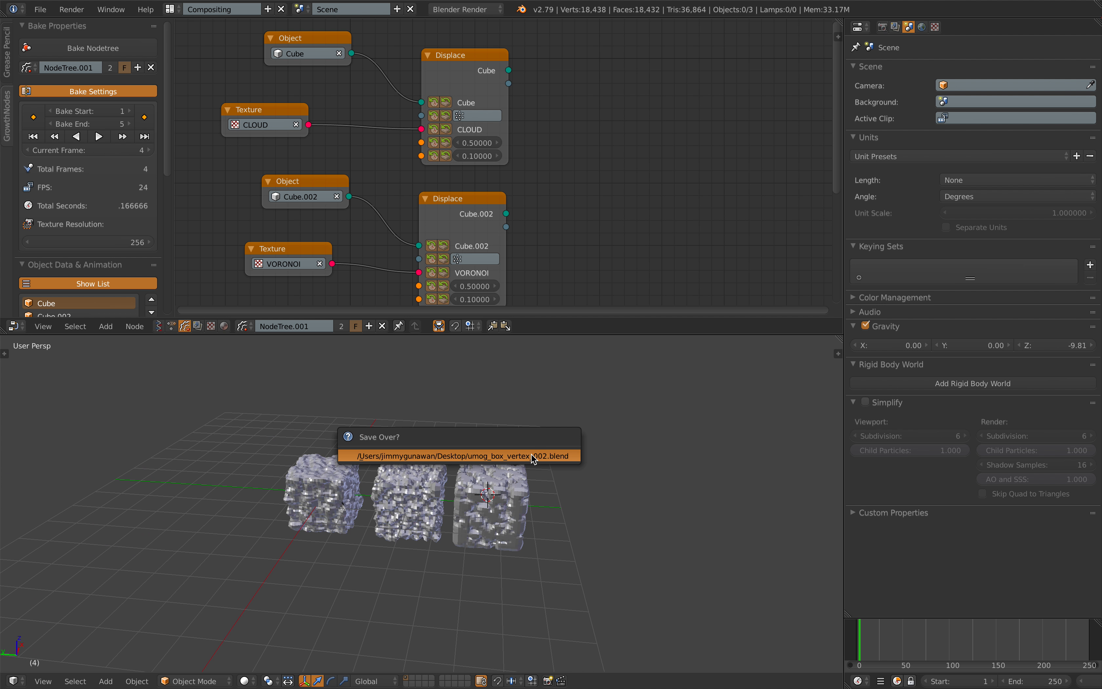
click(531, 456)
- Assign the vertex group "Group" in the CLOUD, VORONOI and MUSGRAVE Displace nodes
click(479, 115)
click(496, 129)
middle_drag(497, 210, 532, 164)
click(504, 213)
click(503, 232)
middle_drag(583, 234, 617, 74)
click(543, 222)
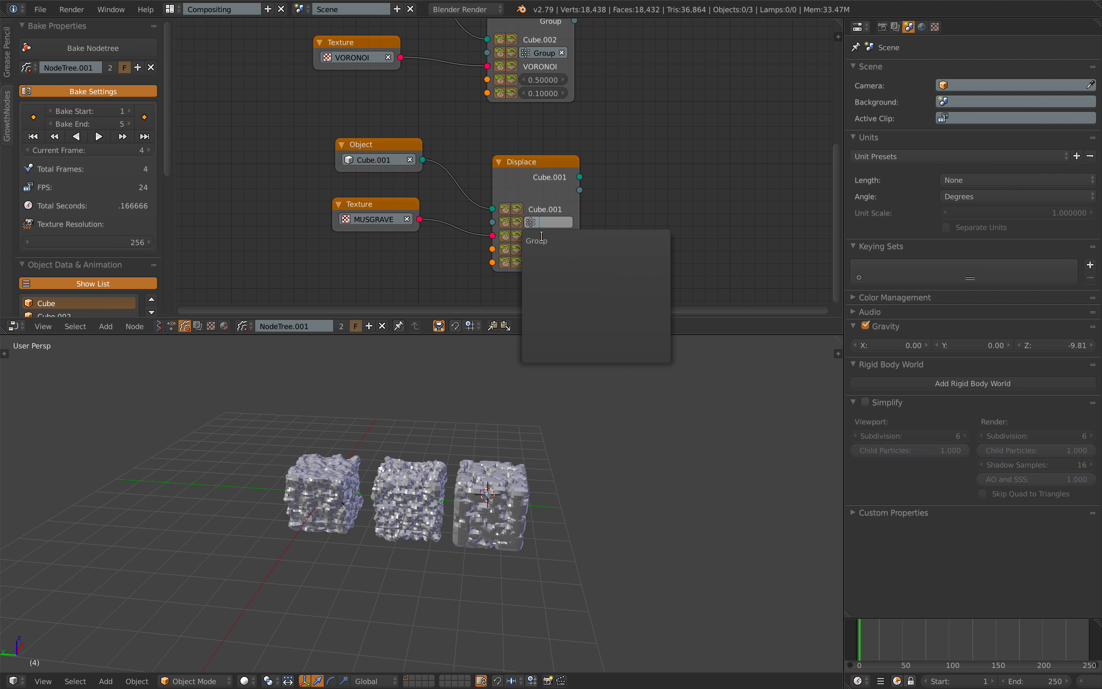
click(543, 242)
- Try to bake the node tree with the vertex groups and check the bake output in Terminal
scroll(610, 200, down, 2)
middle_drag(615, 179, 619, 207)
middle_drag(453, 137, 455, 152)
middle_drag(394, 351, 397, 435)
scroll(518, 473, up, 2)
middle_drag(518, 494, 450, 535)
middle_drag(448, 457, 423, 430)
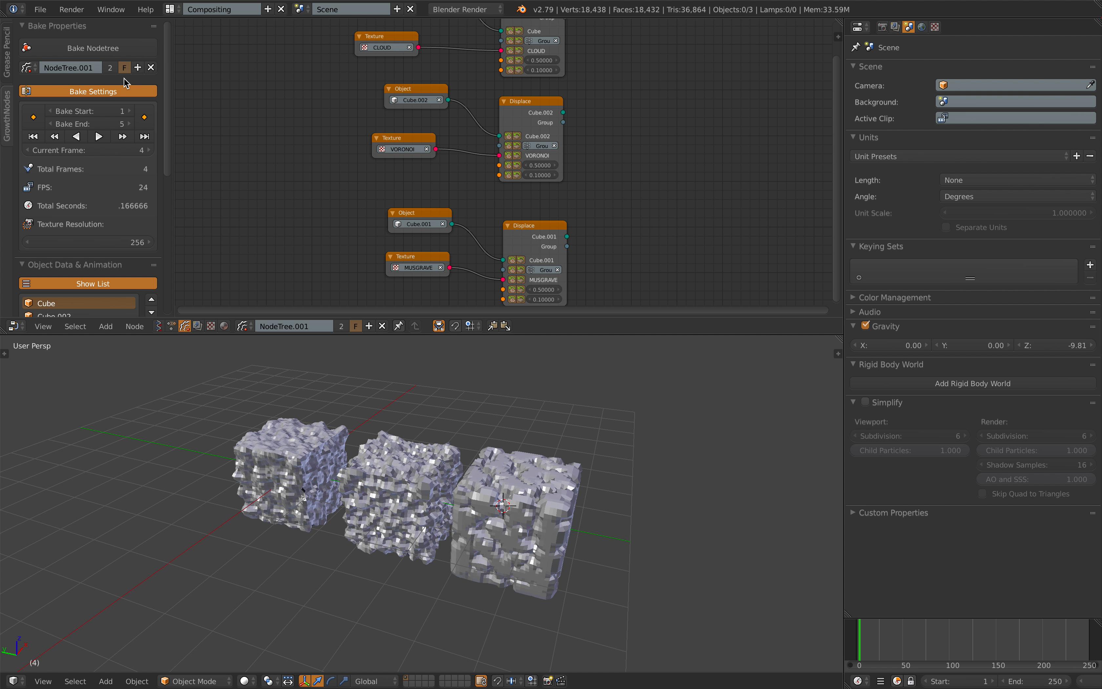
click(122, 88)
click(122, 88)
click(114, 51)
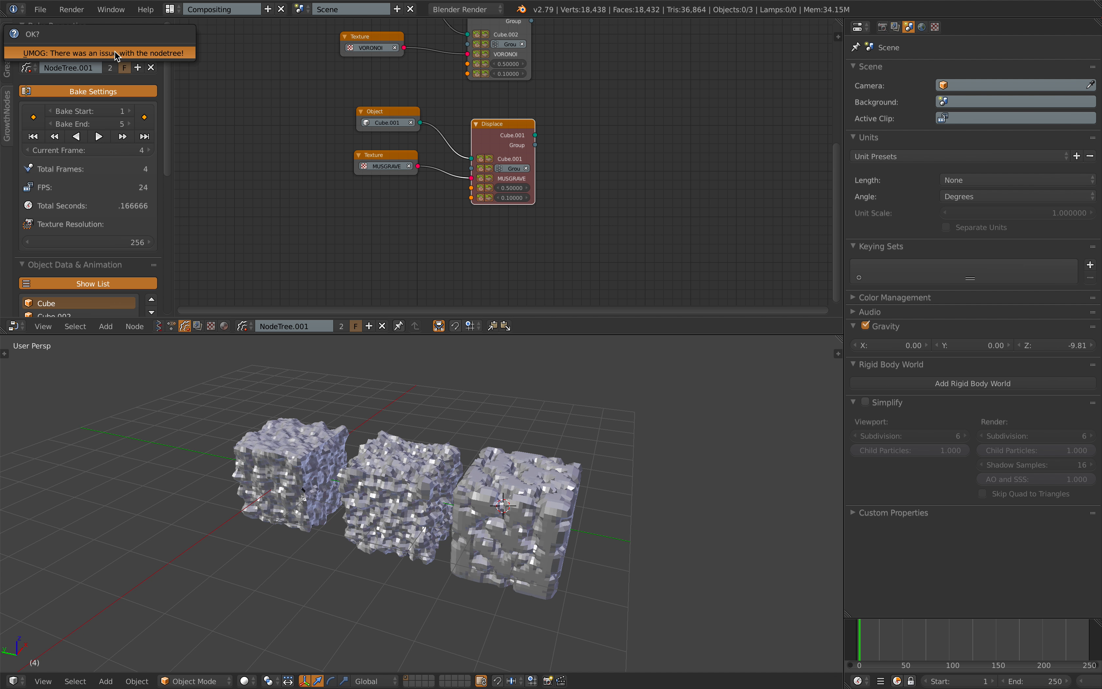
middle_drag(240, 148, 267, 230)
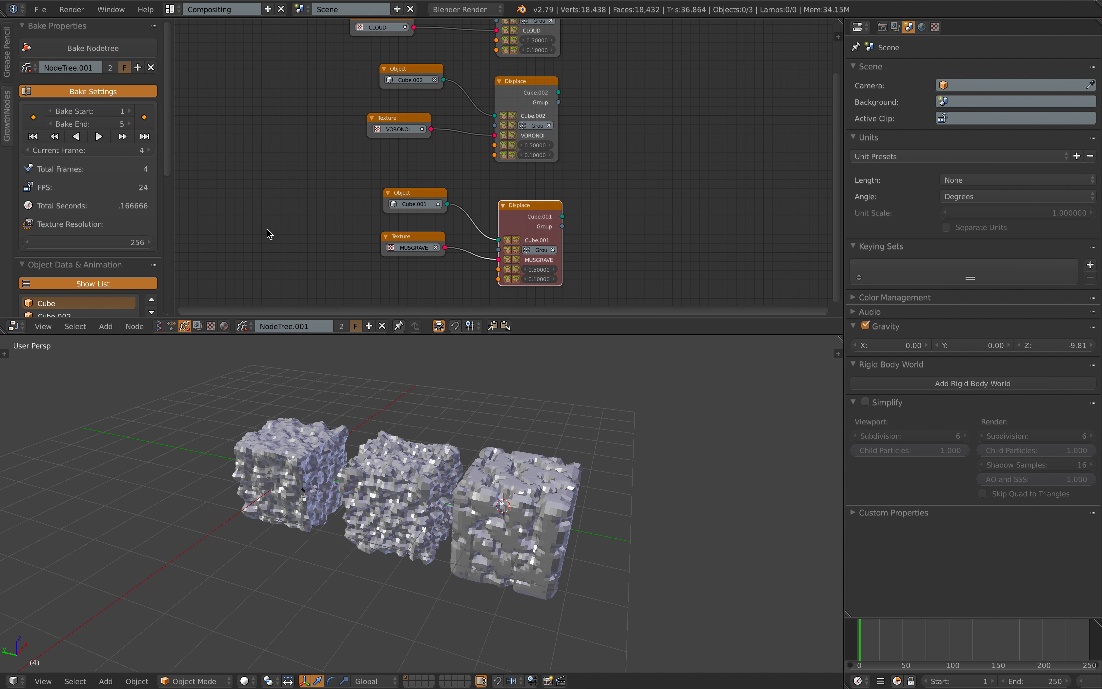
key(ctrl+Left)
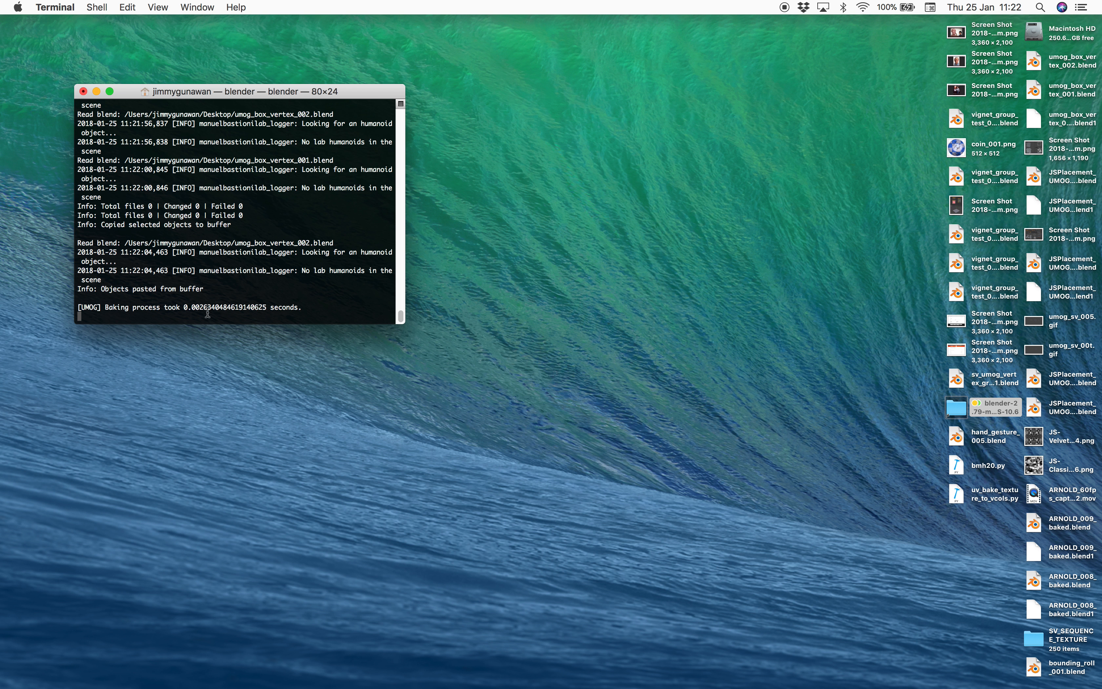
key(ctrl+Right)
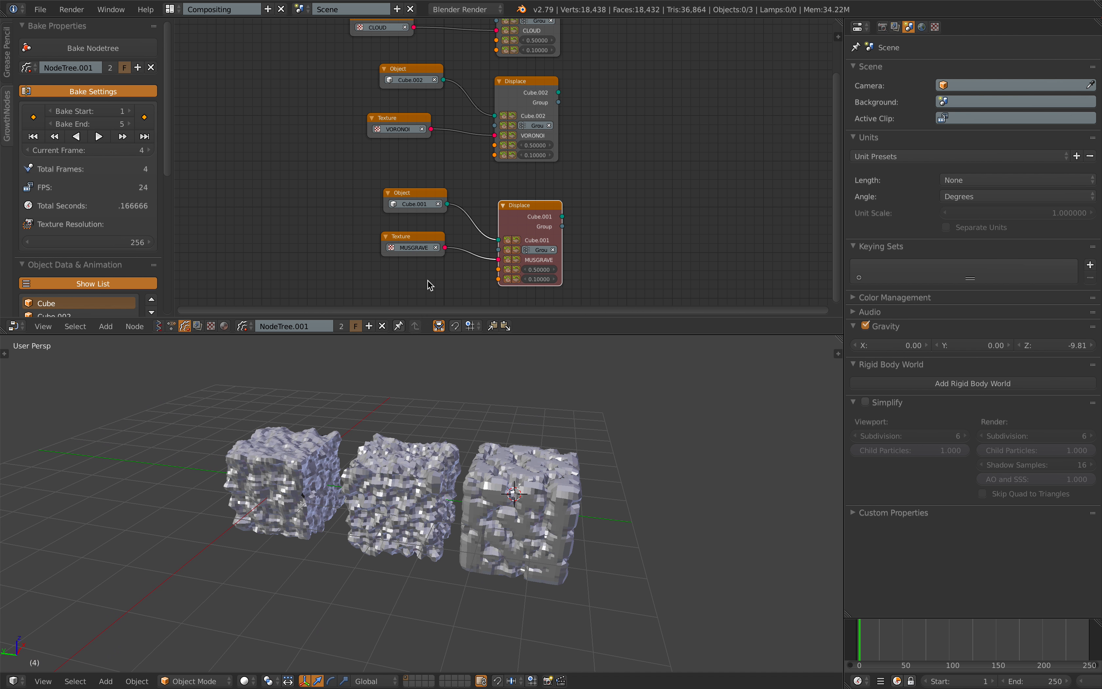
- Enlarge the node editor, select the middle cube and bake the node tree, examining the three cubes
drag(590, 336, 602, 429)
right_click(390, 506)
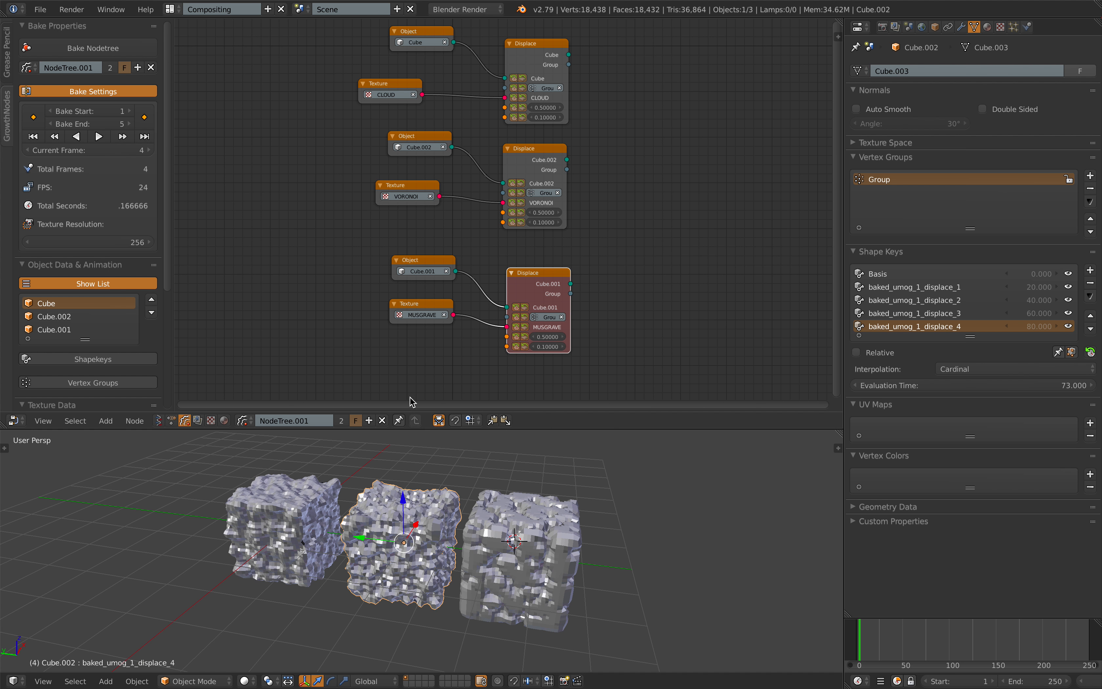
click(123, 47)
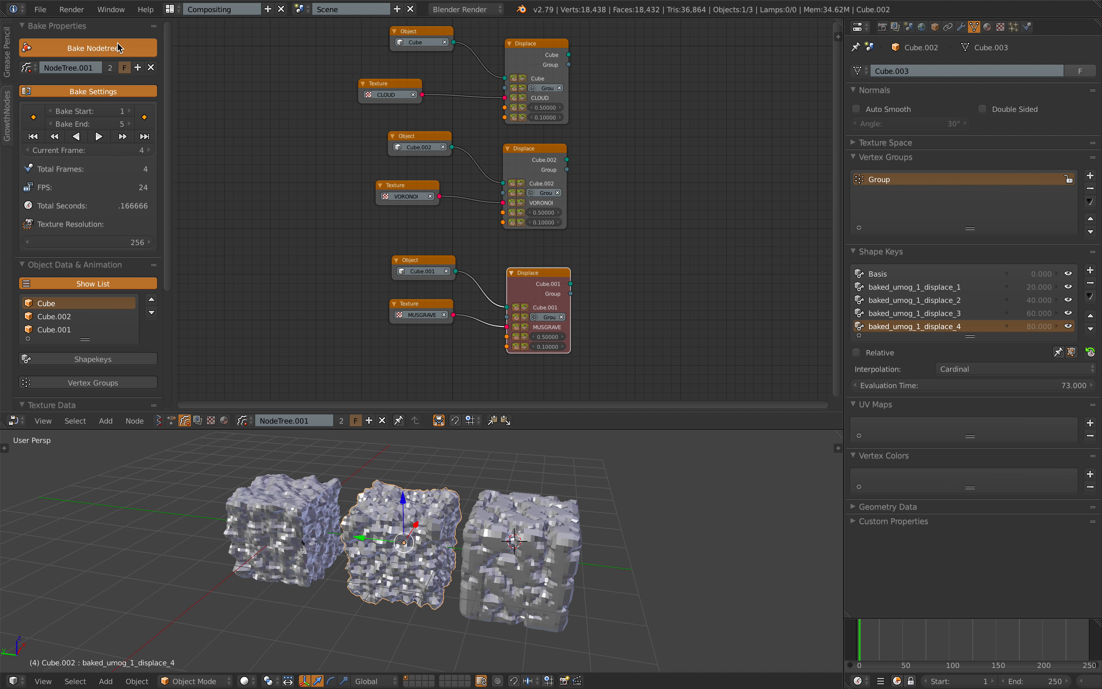
middle_drag(607, 569, 543, 458)
right_click(564, 524)
middle_drag(578, 512, 475, 505)
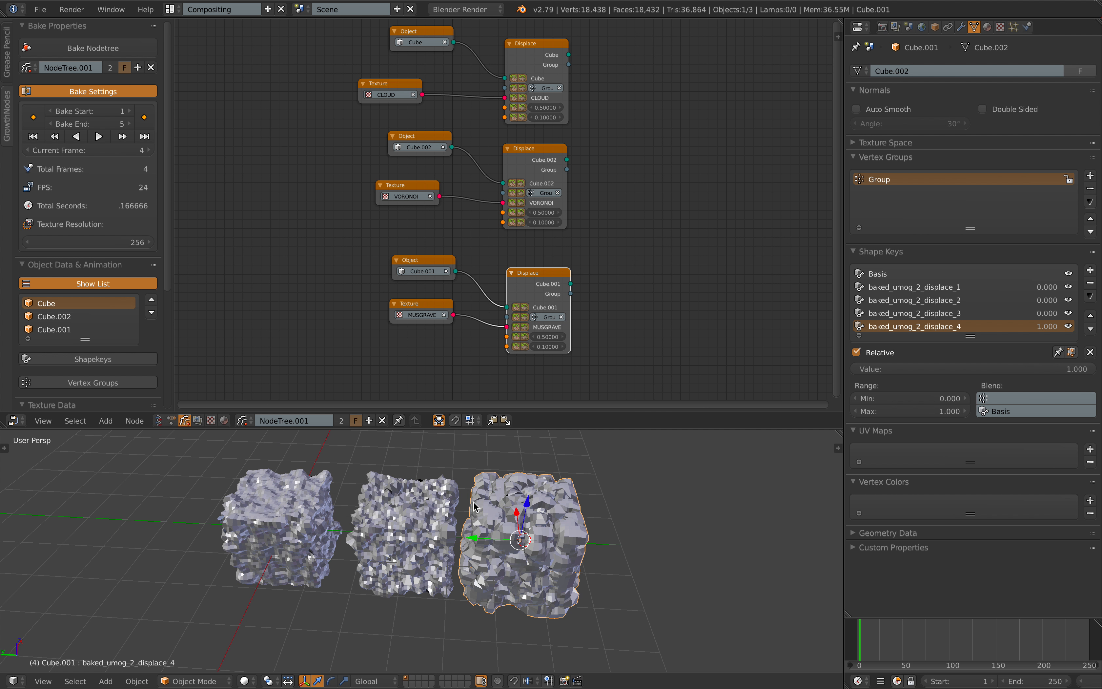
- Deselect all cubes and bake the node tree twice more
key(a)
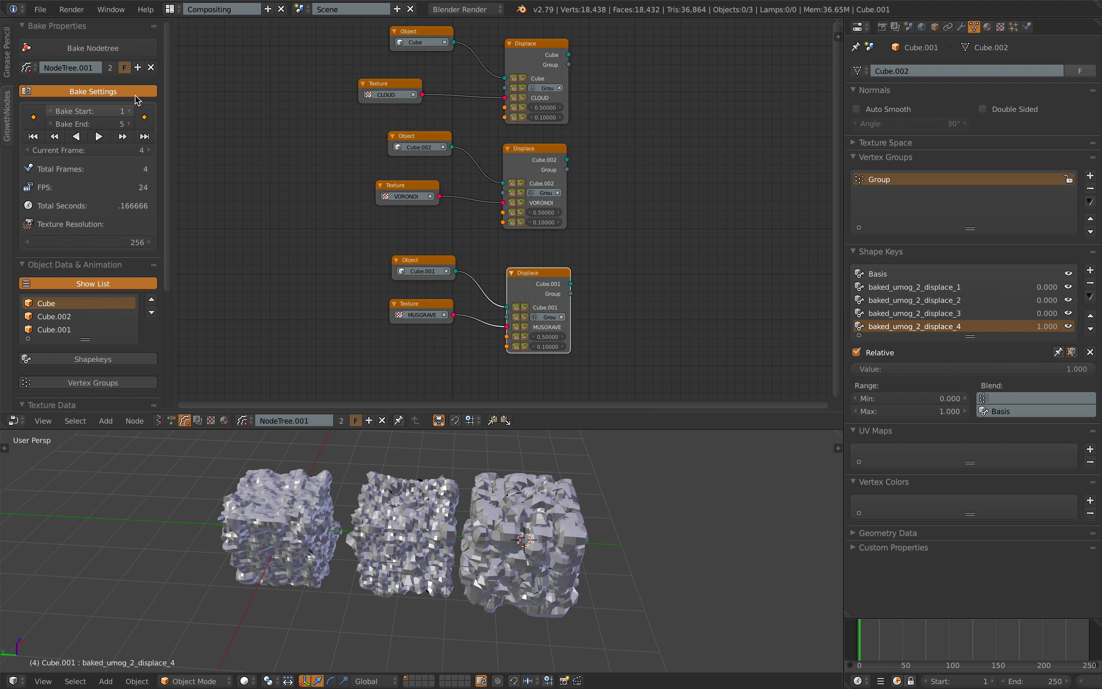
click(124, 51)
click(125, 51)
middle_drag(371, 515, 484, 510)
- Set the displacement strength to -0.2 in the CLOUD and VORONOI Displace nodes
scroll(542, 223, up, 5)
middle_drag(542, 223, 467, 282)
click(459, 132)
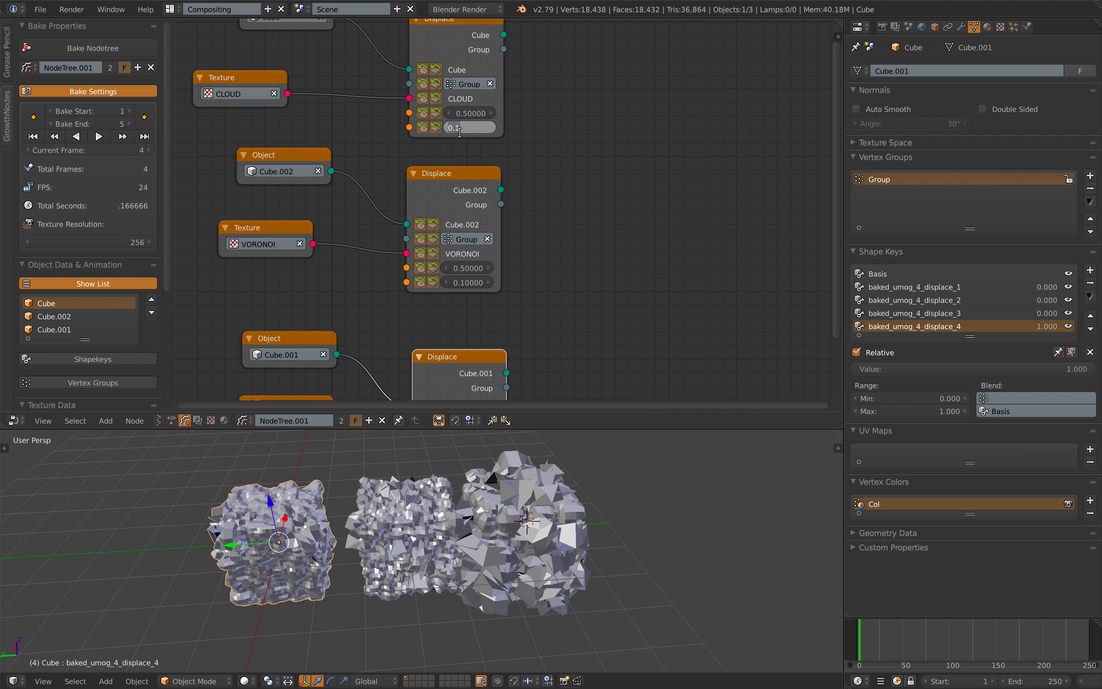
key(BackSpace)
key(BackSpace)
key(BackSpace)
text(-0.2)
key(Return)
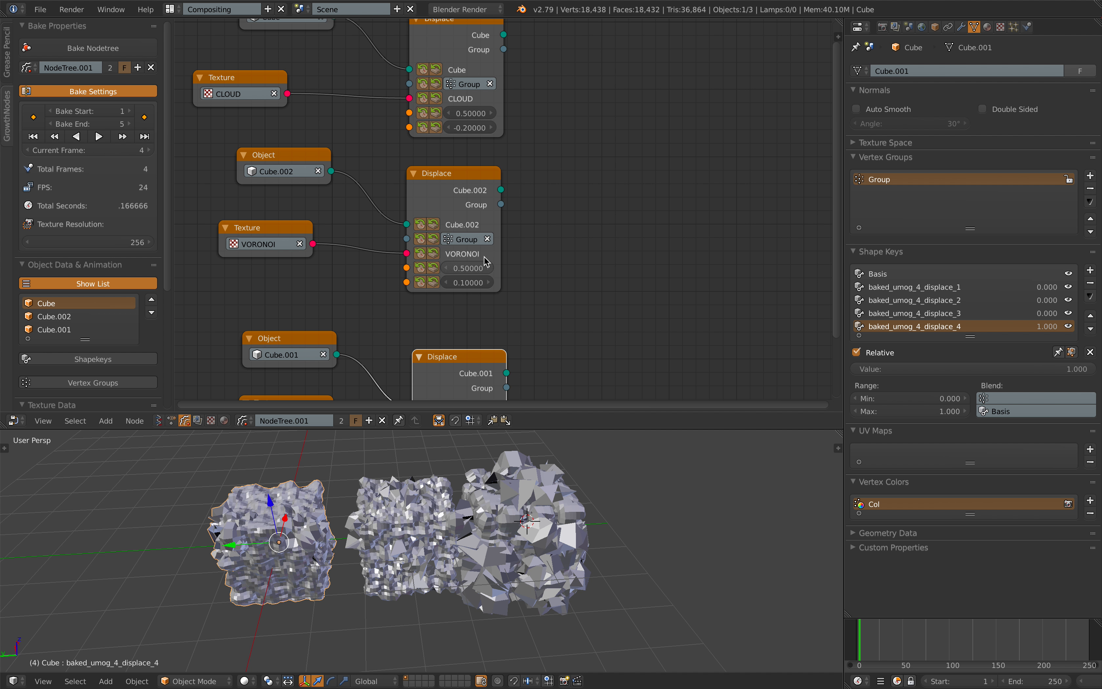
click(469, 283)
text(-0.2)
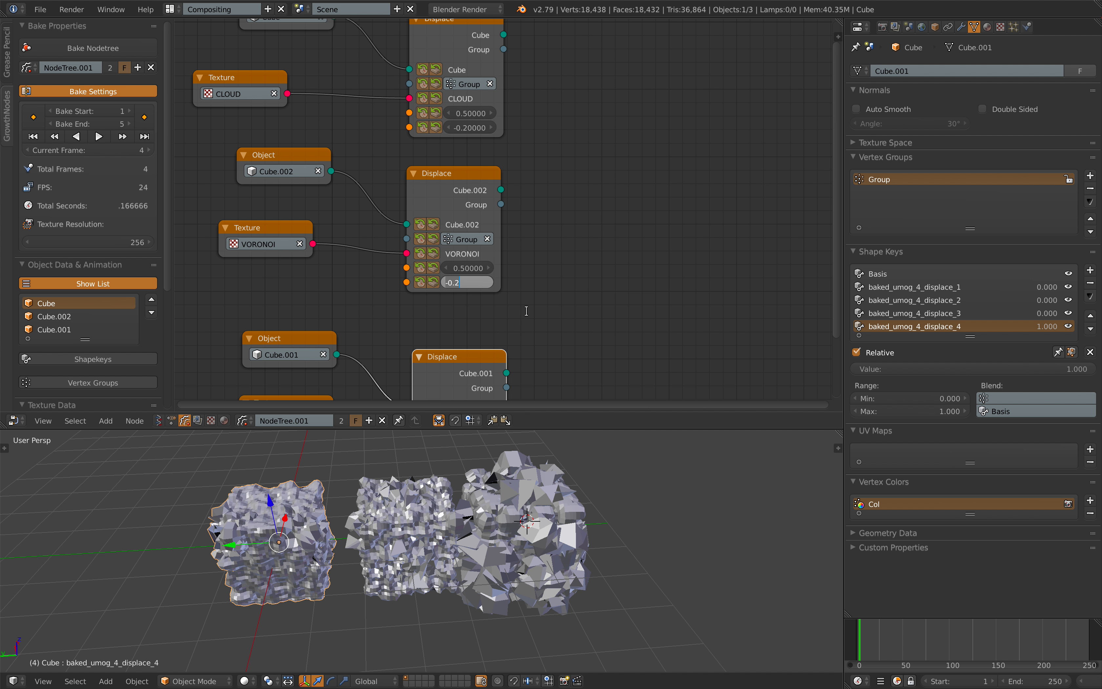
key(Return)
- Set the MUSGRAVE Displace node's strength to -0.2 and save over umog_box_vertex_002.blend
scroll(557, 314, down, 5)
click(503, 343)
text(-0.2)
key(Return)
scroll(576, 300, down, 1)
key(ctrl+s)
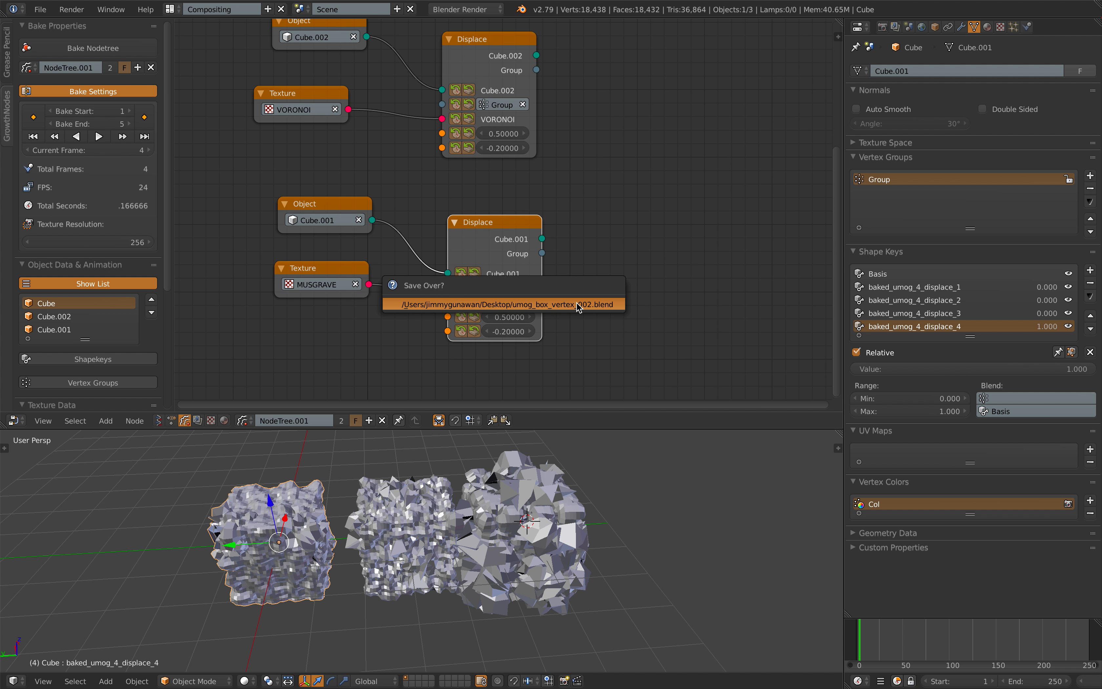
click(577, 307)
- Select the three cubes and bake the node tree three times with the negative strengths
scroll(610, 359, down, 3)
right_click(558, 528)
shift+right_click(409, 496)
shift+right_click(314, 499)
mouse_move(356, 492)
middle_down()
mouse_move(339, 493)
mouse_move(360, 497)
middle_up()
click(129, 54)
click(129, 54)
click(129, 54)
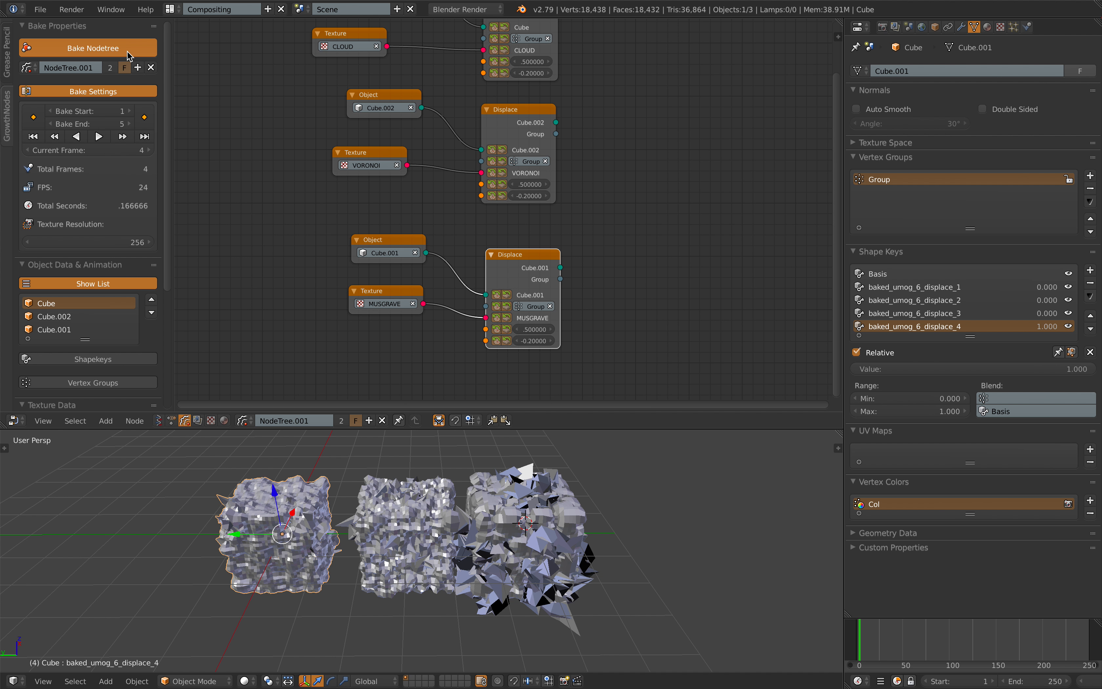
middle_drag(424, 506, 414, 528)
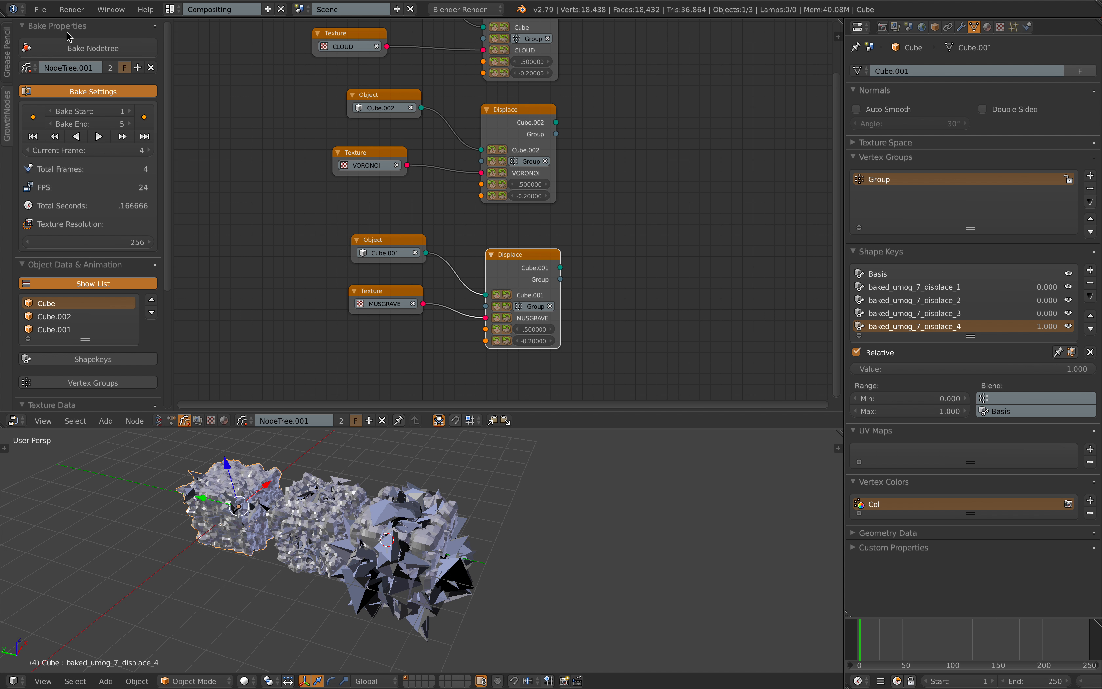
- Copy the plain cube from umog_box_vertex_001.blend and paste it beside the three displaced cubes
click(40, 10)
mouse_move(73, 51)
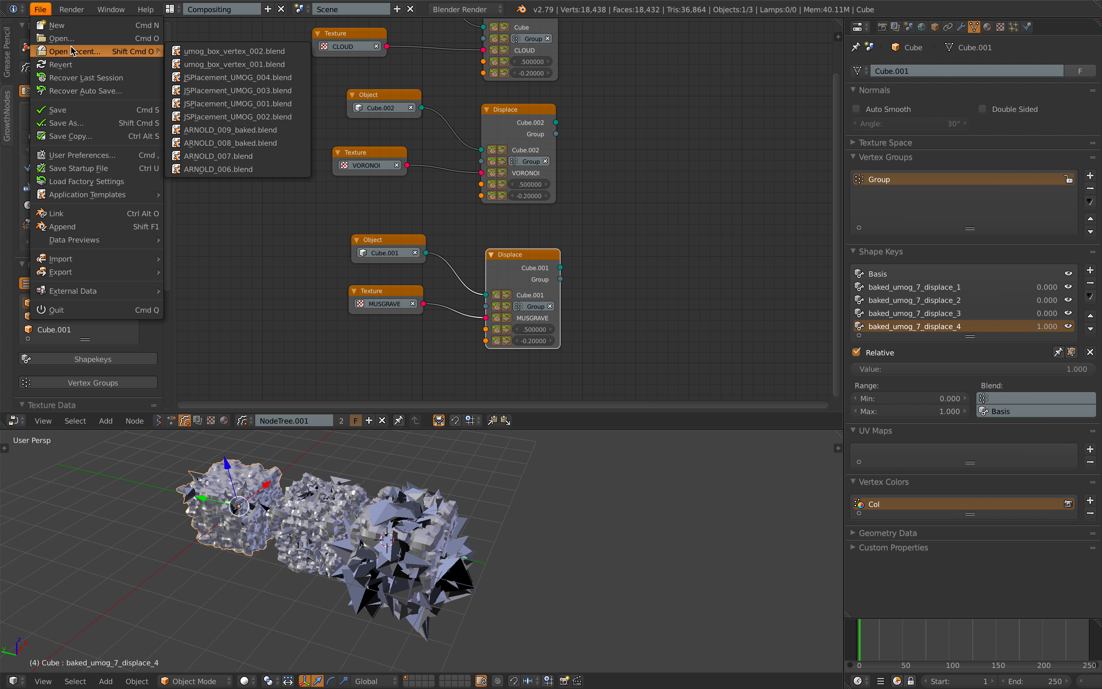
click(201, 63)
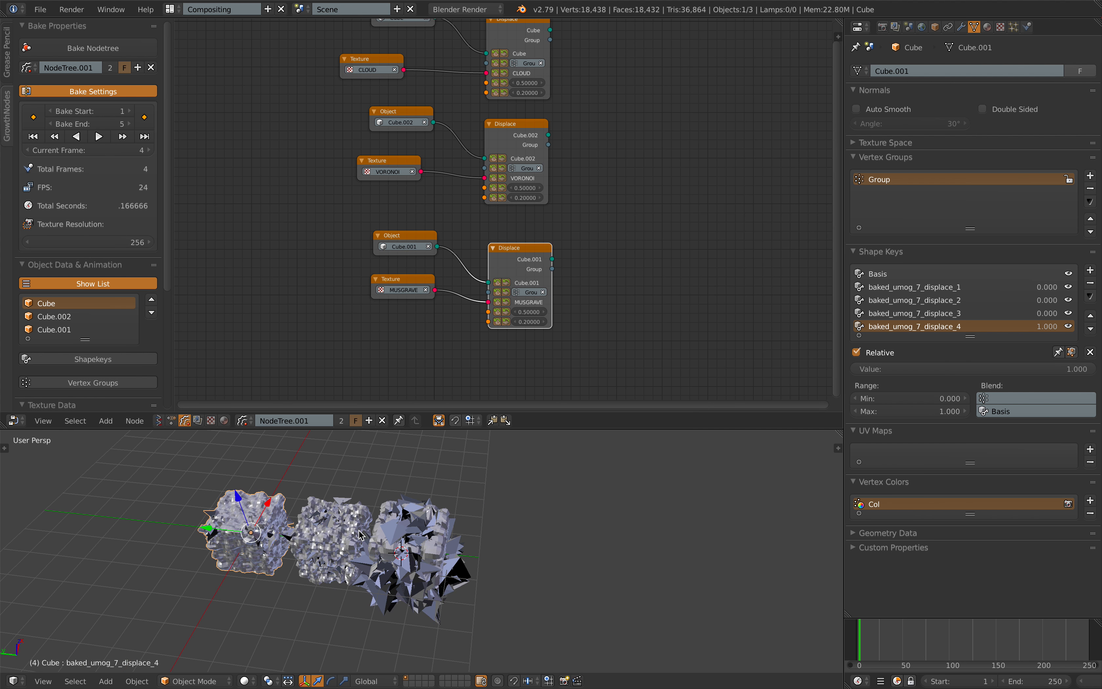
key(ctrl+v)
key(g)
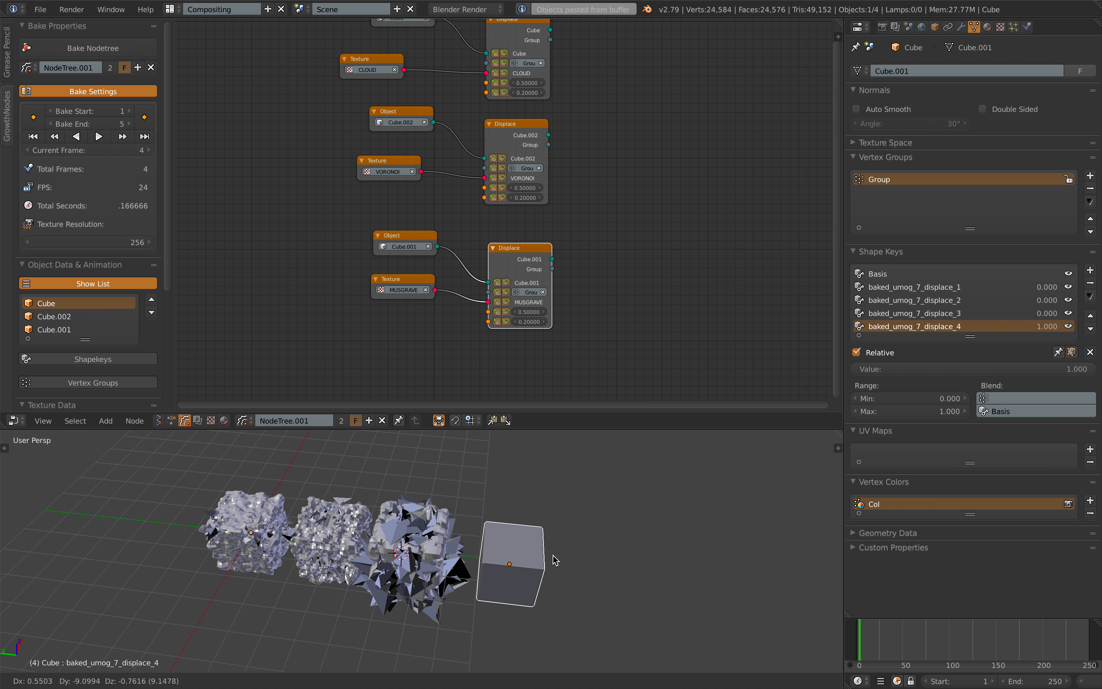
click(543, 542)
- Duplicate the plain cube twice to extend the row to three plain cubes
key(shift+d)
click(629, 554)
key(shift+d)
click(711, 565)
shift+middle_drag(673, 522, 549, 515)
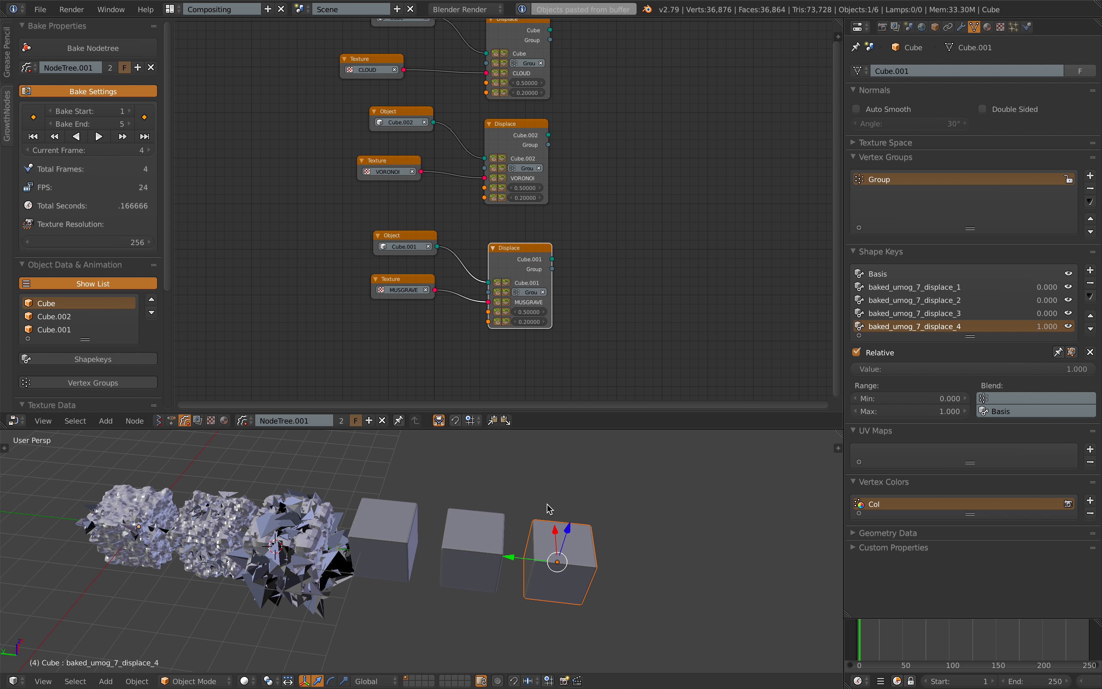
- Enlarge the 3D view and move the three plain cubes along the row to space them apart
drag(530, 429, 524, 304)
scroll(420, 446, up, 2)
right_click(406, 454)
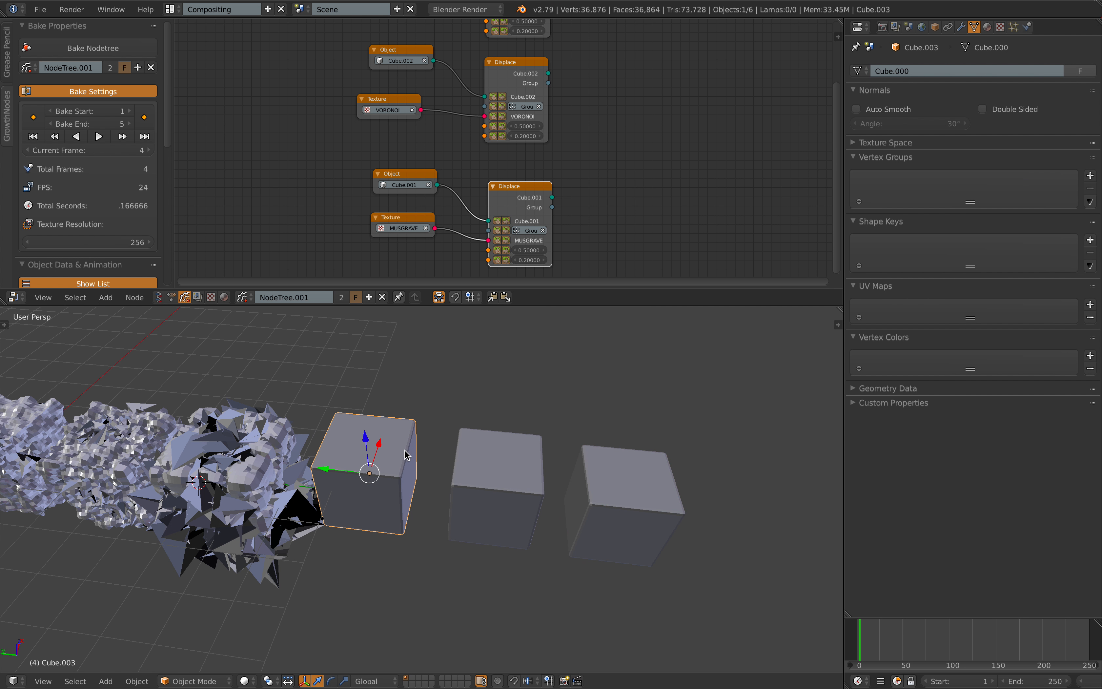
key(g)
click(457, 466)
right_click(530, 470)
key(g)
click(555, 473)
right_click(615, 484)
key(g)
click(633, 485)
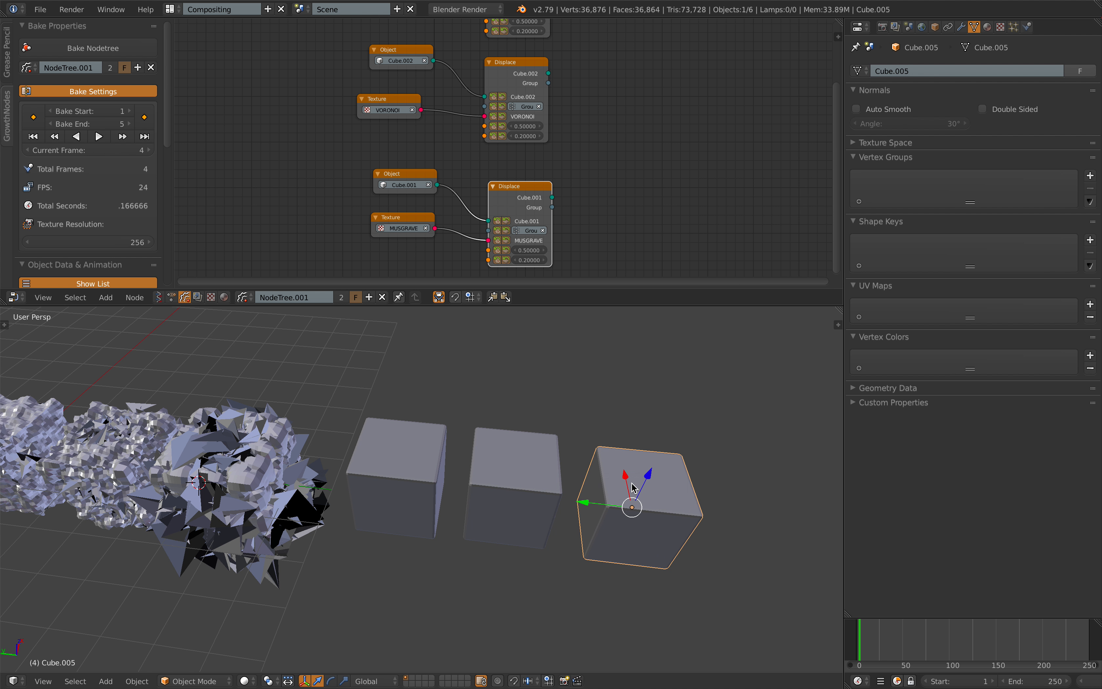
- Switch the plain cube nearest the displaced ones to Weight Paint and paint strokes on its top and front faces
right_click(414, 469)
middle_drag(371, 478, 132, 473)
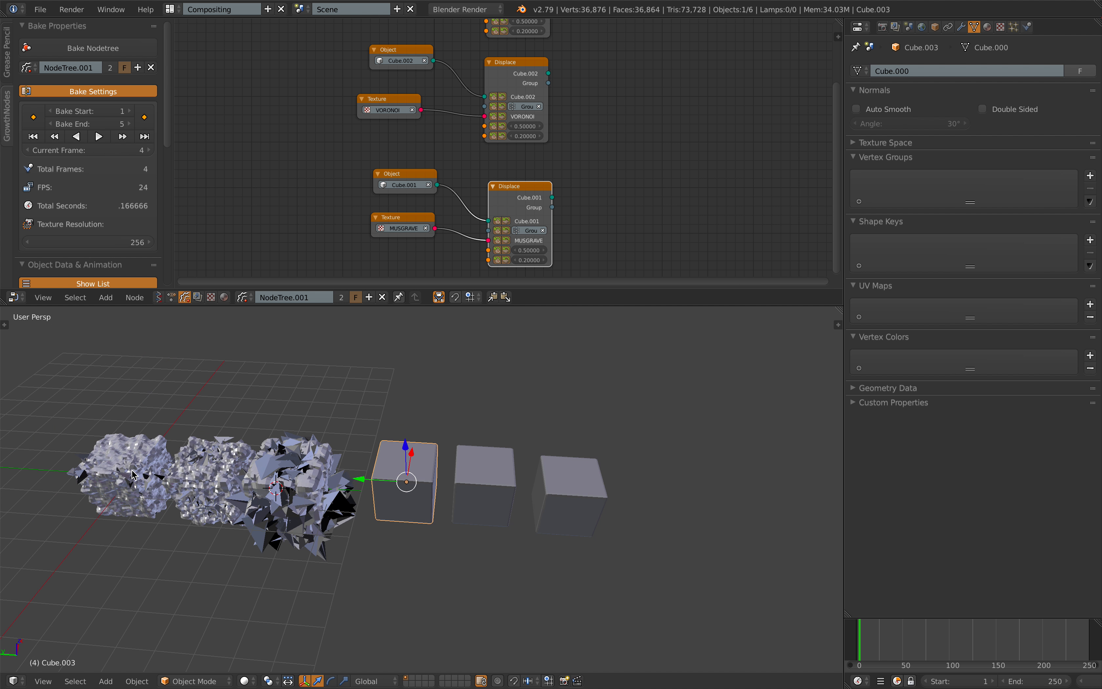
scroll(136, 456, up, 2)
click(191, 681)
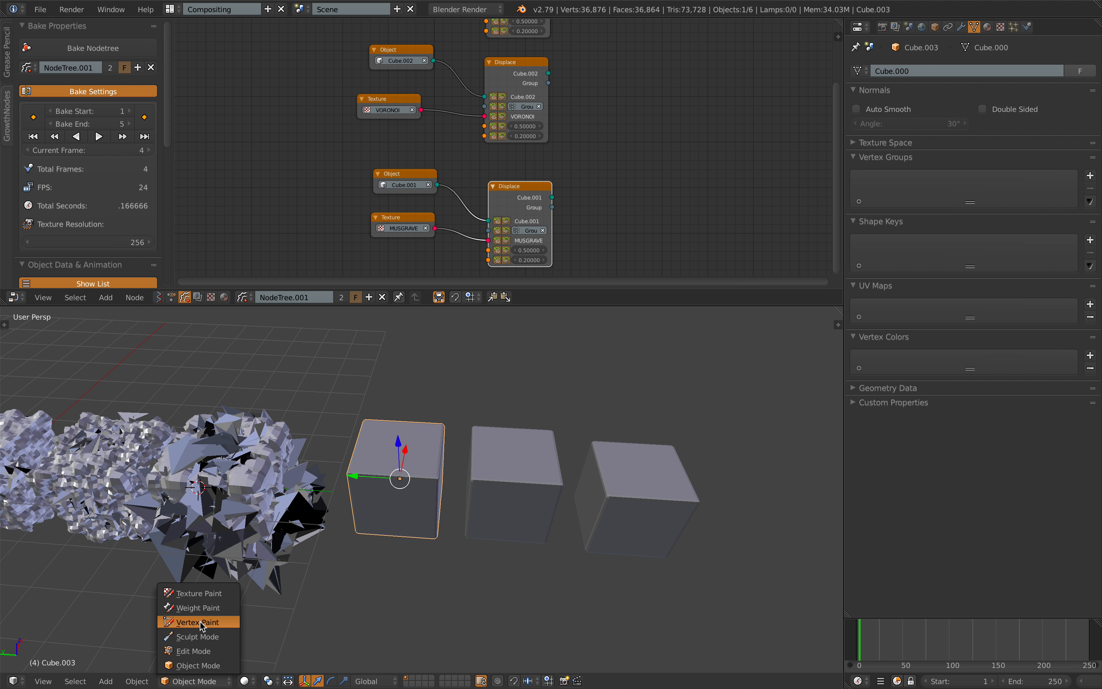
click(193, 611)
drag(375, 439, 357, 449)
drag(414, 442, 372, 503)
drag(435, 476, 394, 530)
drag(414, 474, 429, 533)
mouse_move(412, 561)
middle_down()
mouse_move(361, 512)
mouse_move(447, 521)
mouse_move(473, 537)
middle_up()
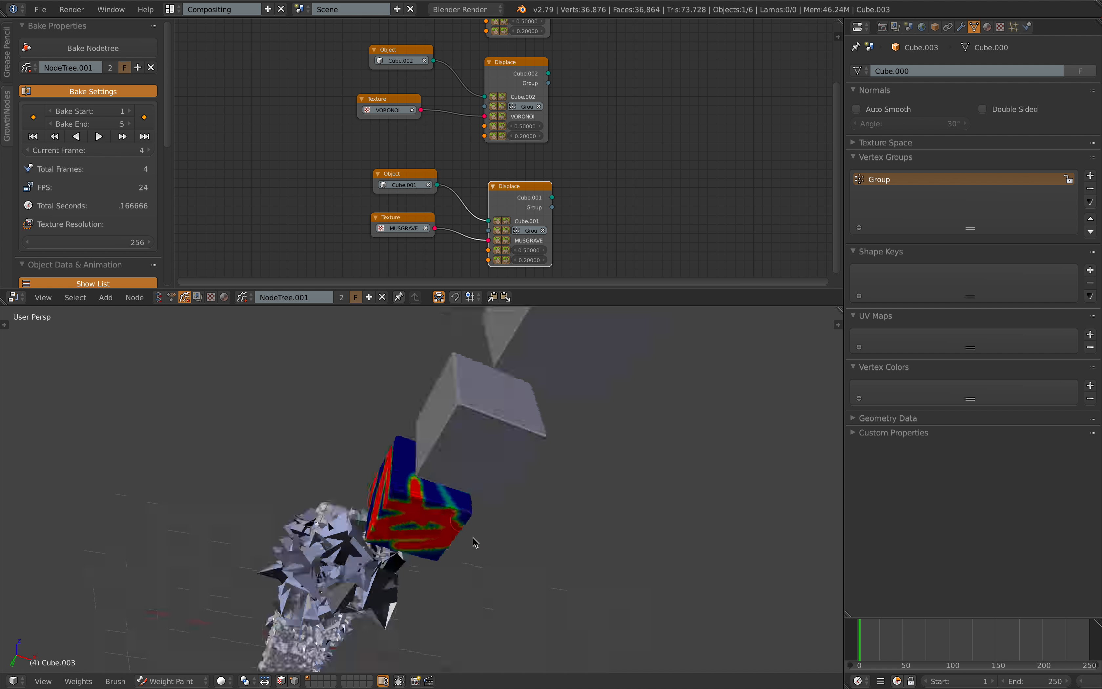